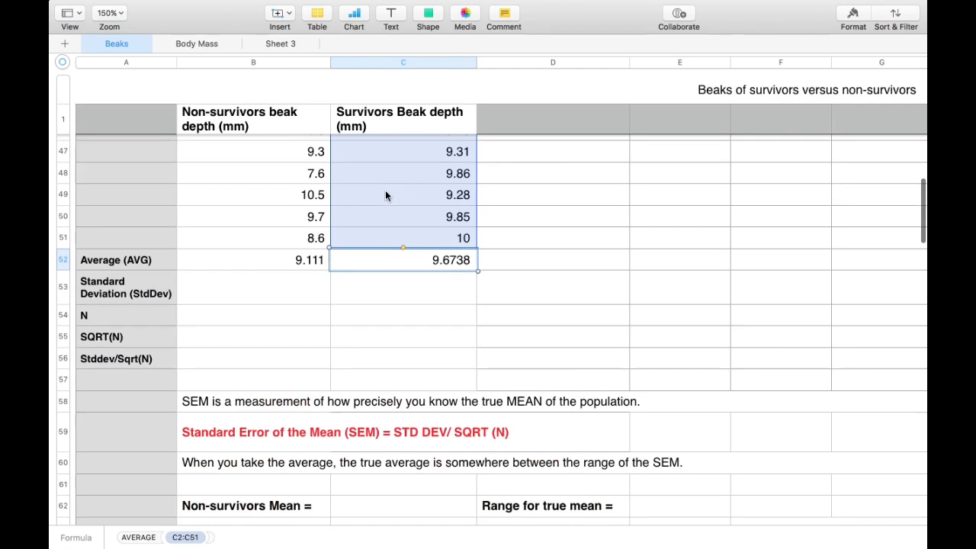
# - Calculate the standard deviation of the non-survivors' beak depths in cell B53 with STDEV over B2:B51
pyautogui.press('Return')
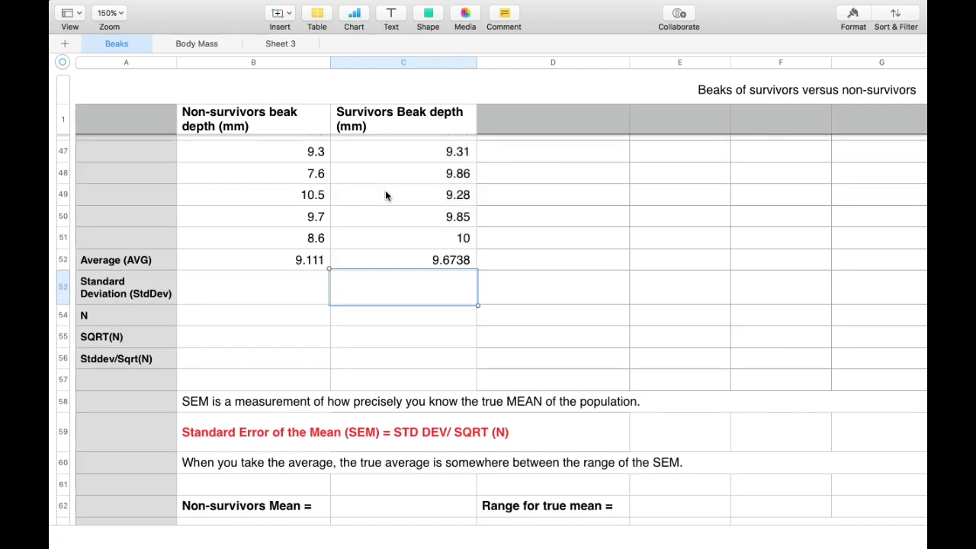
pyautogui.click(279, 281)
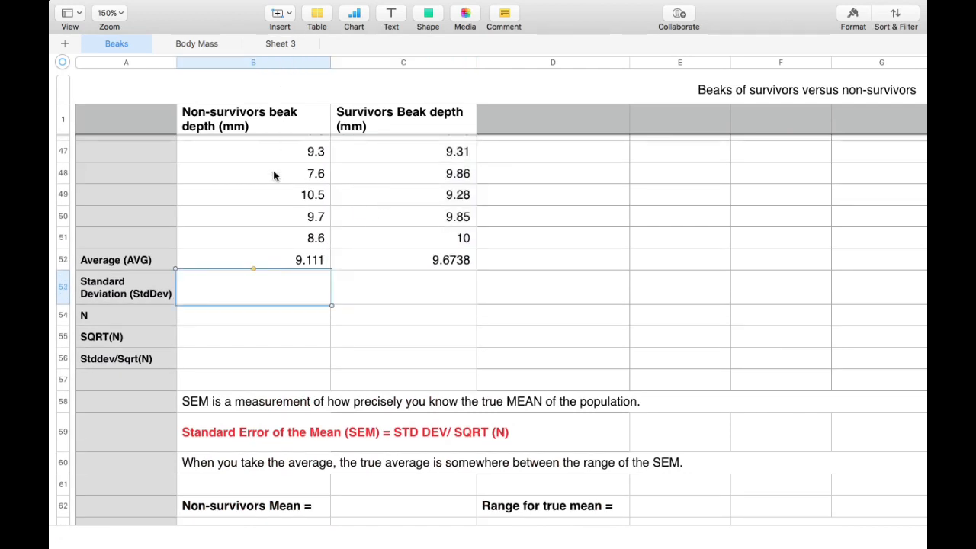
pyautogui.click(287, 15)
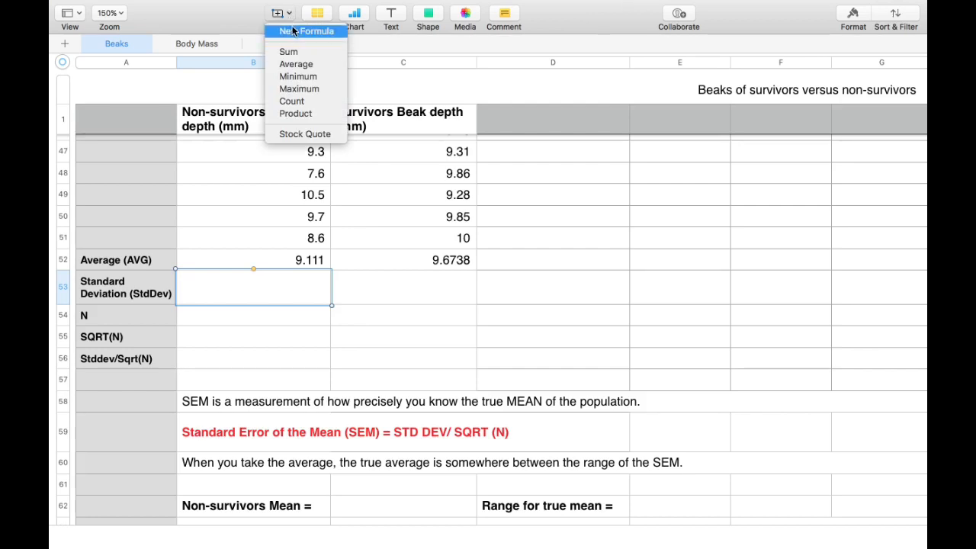
pyautogui.click(299, 31)
pyautogui.write('STDEV')
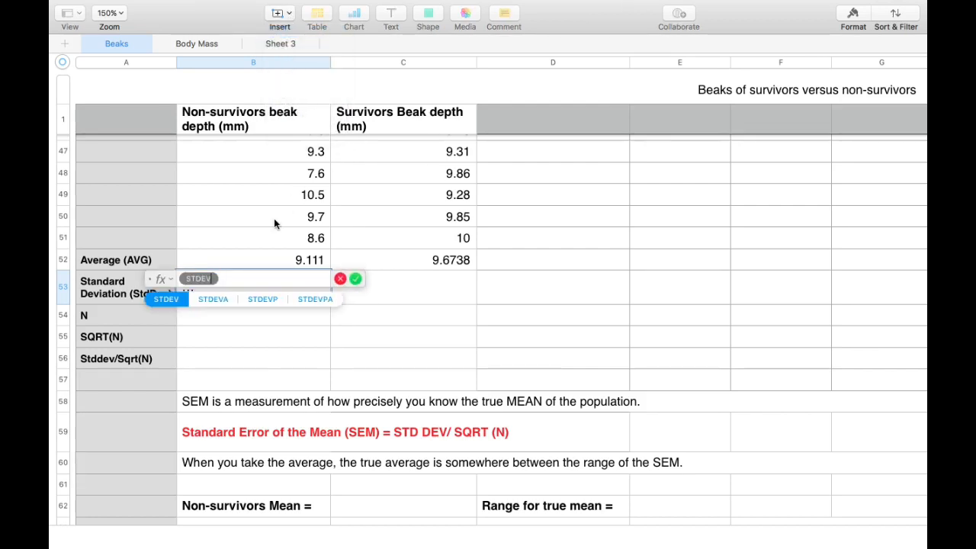
pyautogui.press('Return')
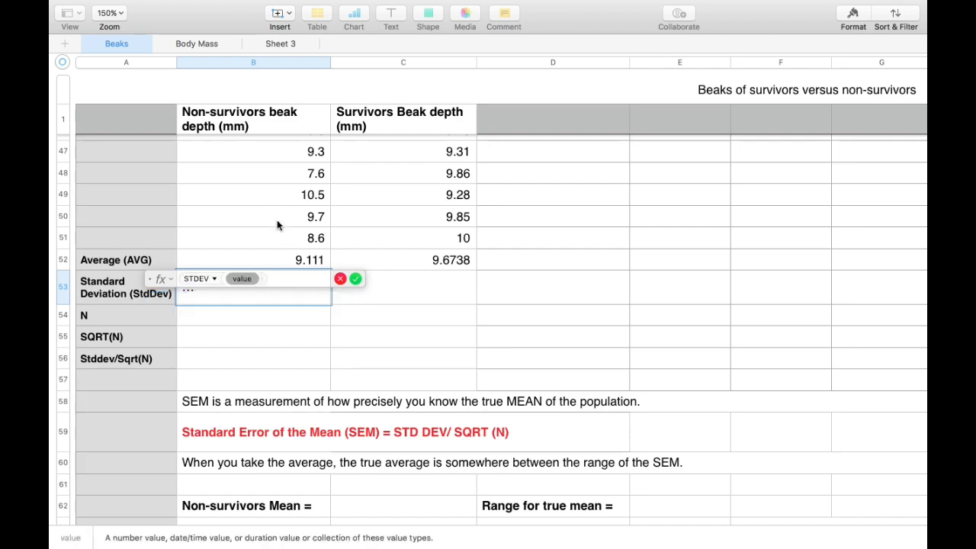
pyautogui.click(279, 241)
pyautogui.moveTo(279, 243); pyautogui.dragTo(299, 158)
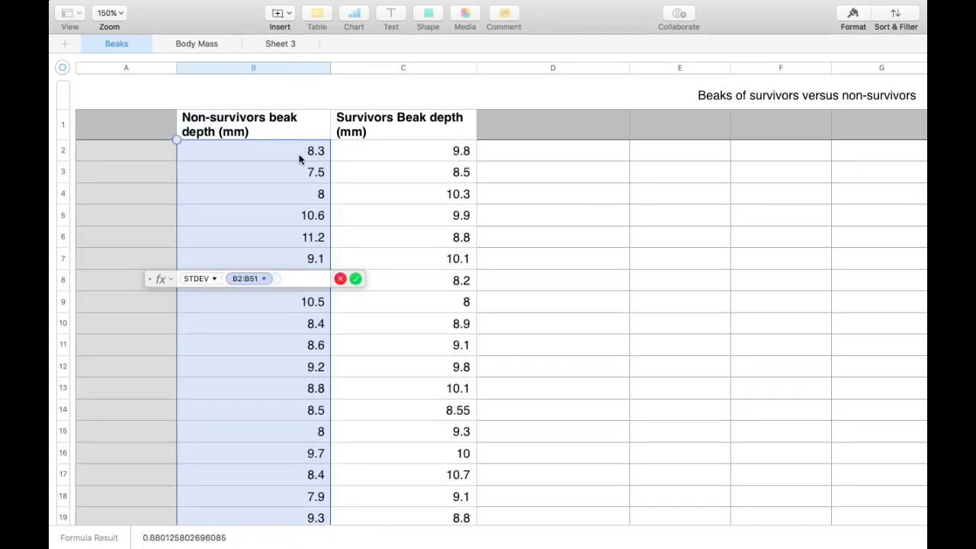
pyautogui.scroll(-15, 302, 292)
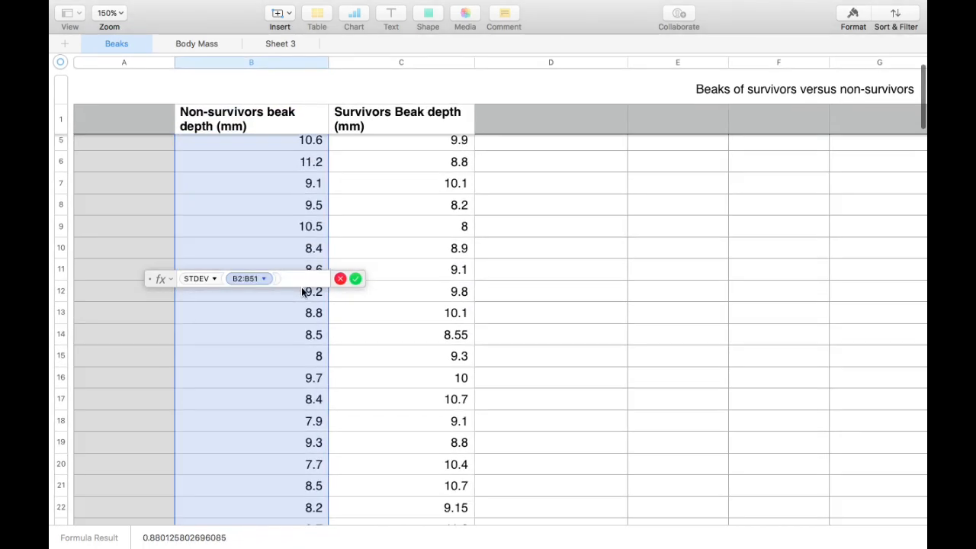
pyautogui.scroll(-8, 301, 287)
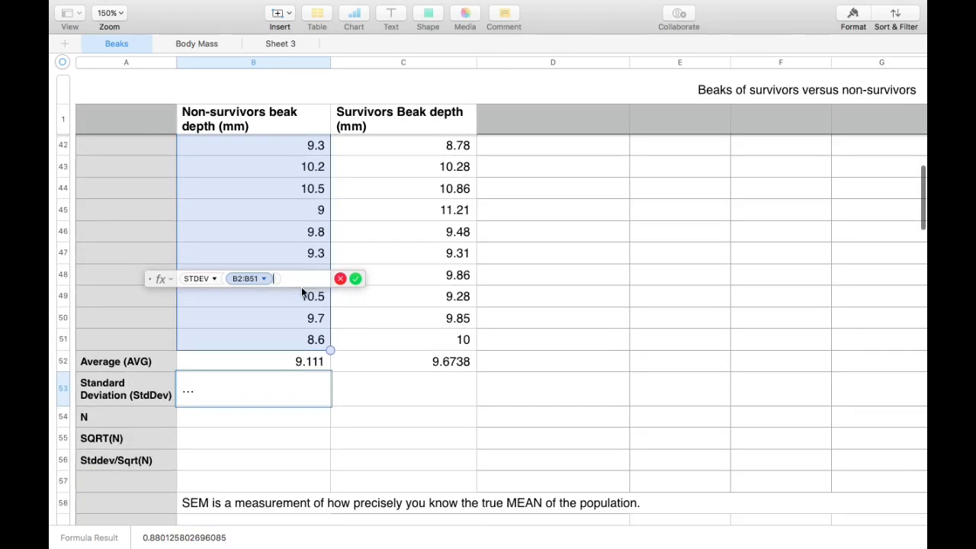
pyautogui.click(355, 280)
# - Calculate the standard deviation of the survivors' beak depths in cell C53 with STDEV over the column's data values
pyautogui.click(412, 306)
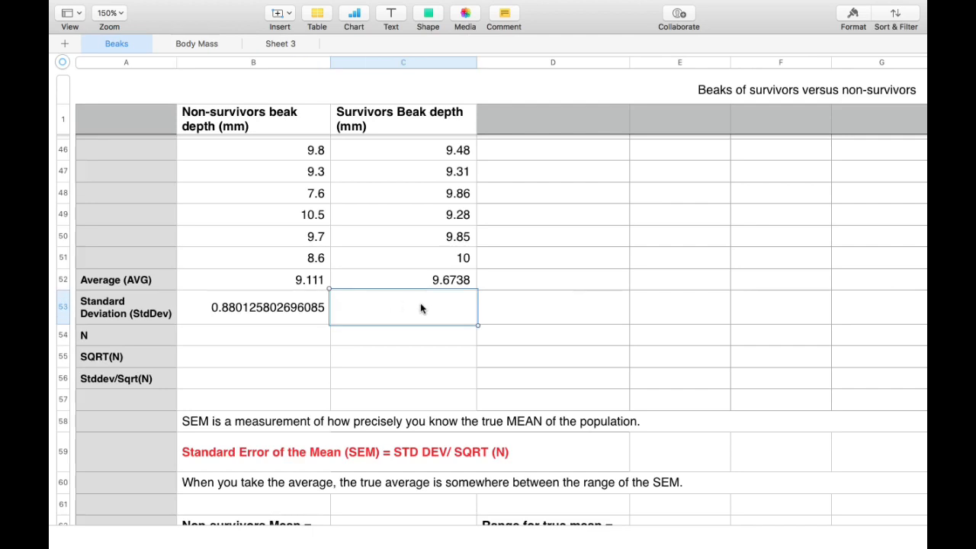
pyautogui.click(288, 13)
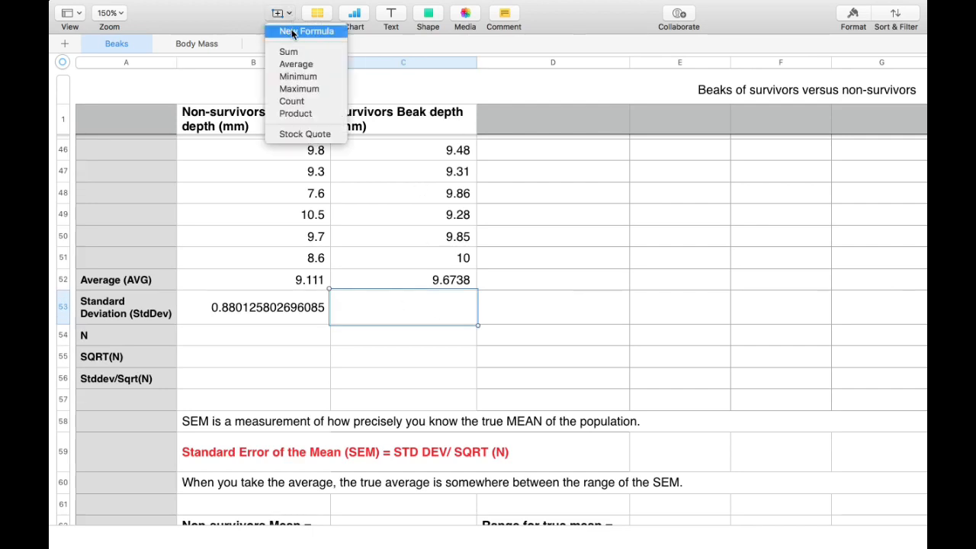
pyautogui.click(292, 31)
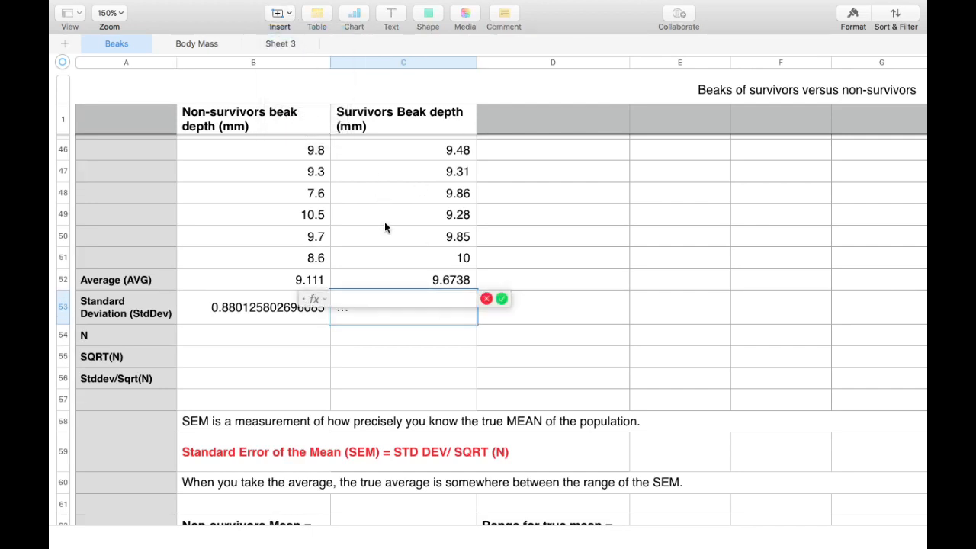
pyautogui.write('STDEV')
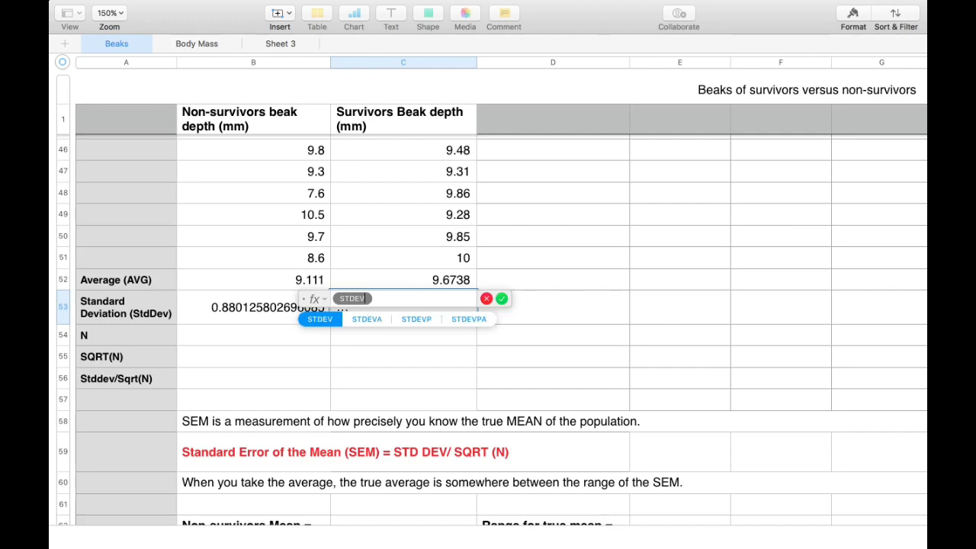
pyautogui.press('Return')
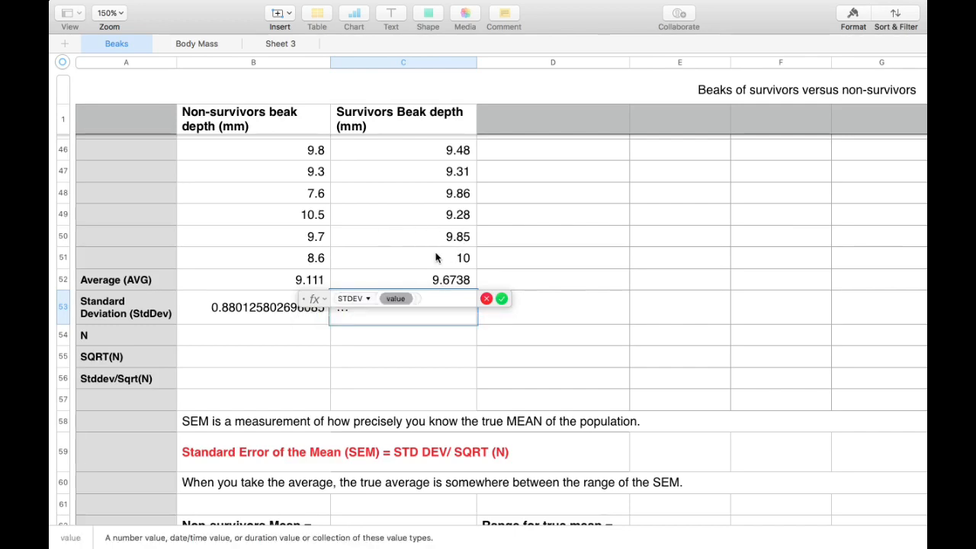
pyautogui.moveTo(435, 261); pyautogui.dragTo(439, 152)
pyautogui.scroll(-15, 430, 217)
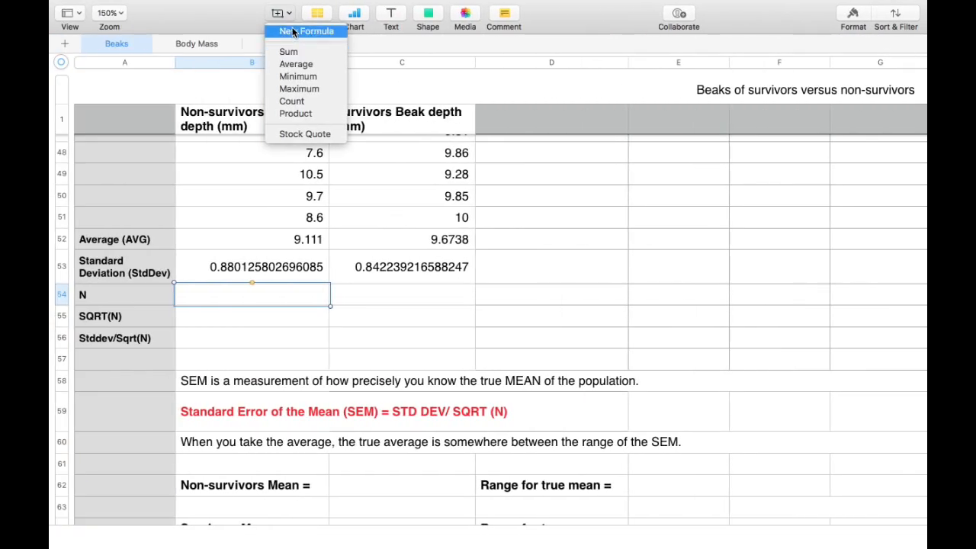
# - Calculate N for the non-survivors in cell B54 with COUNT over B2:B51
pyautogui.press('Escape')
pyautogui.write('=COUNT')
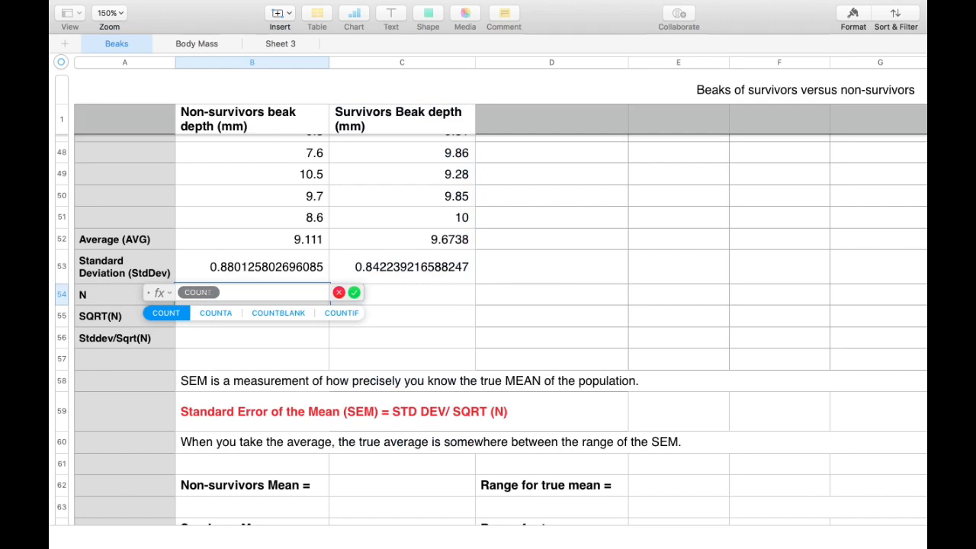
pyautogui.click(169, 312)
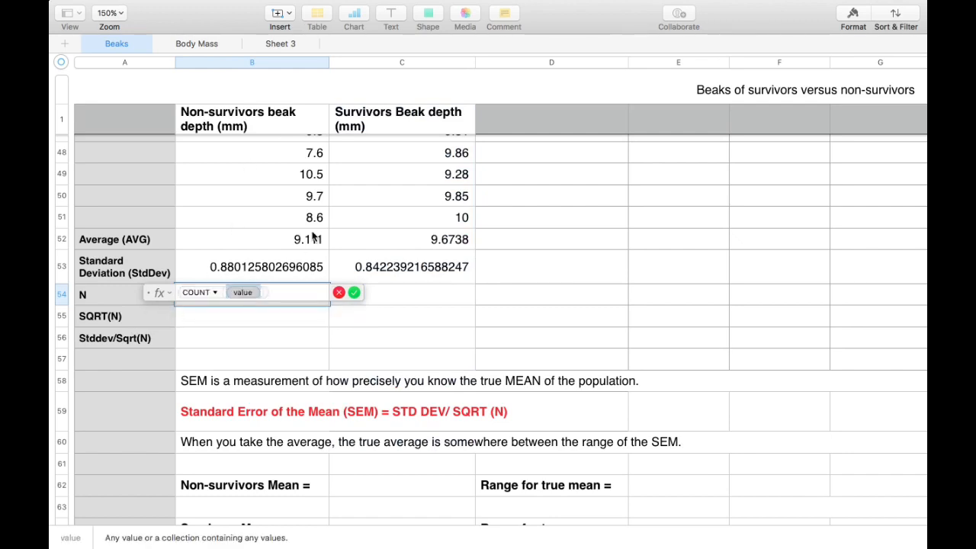
pyautogui.moveTo(303, 222); pyautogui.dragTo(304, 125)
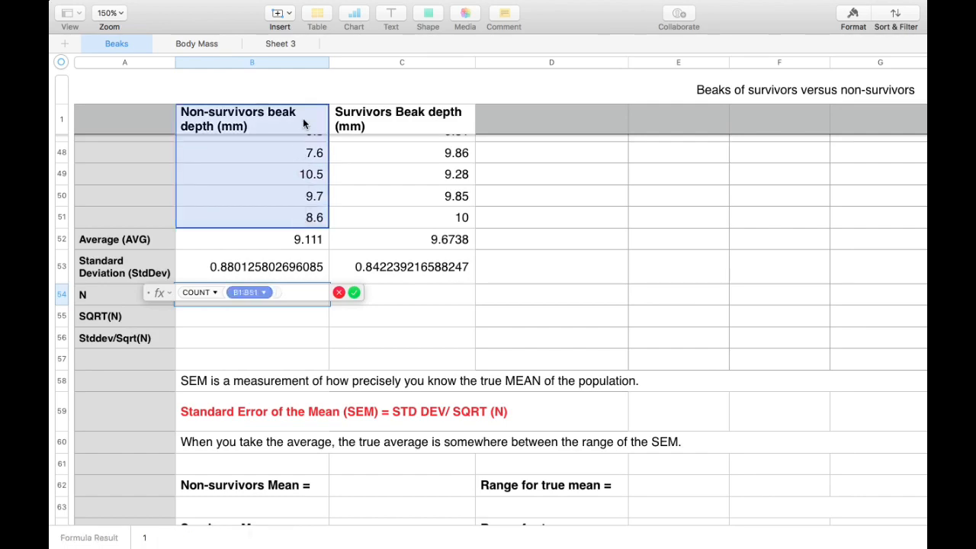
pyautogui.moveTo(304, 86); pyautogui.dragTo(294, 153)
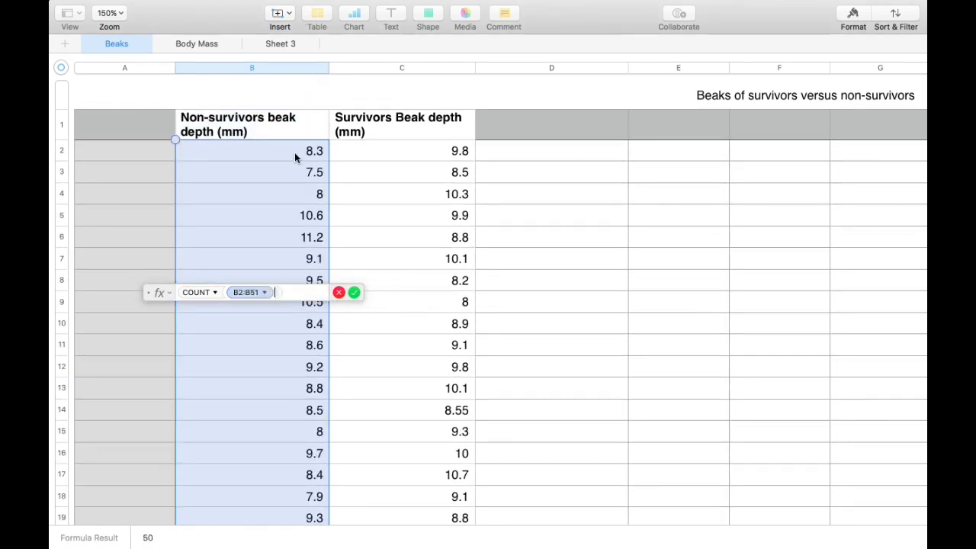
pyautogui.scroll(-5, 281, 331)
pyautogui.scroll(-10, 281, 331)
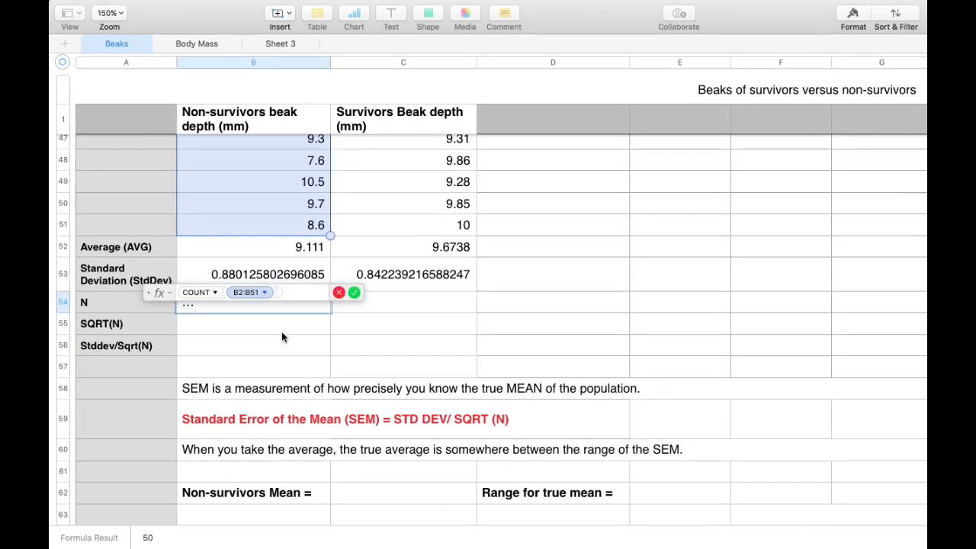
pyautogui.press('Return')
# - Calculate N for the survivors in cell C54 with COUNT over C2:C51
pyautogui.click(382, 308)
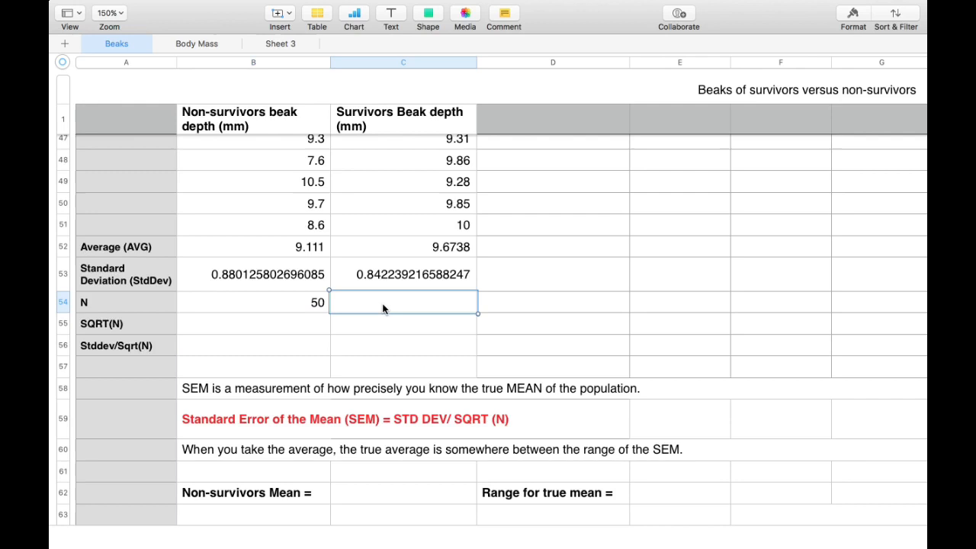
pyautogui.click(289, 14)
pyautogui.click(294, 33)
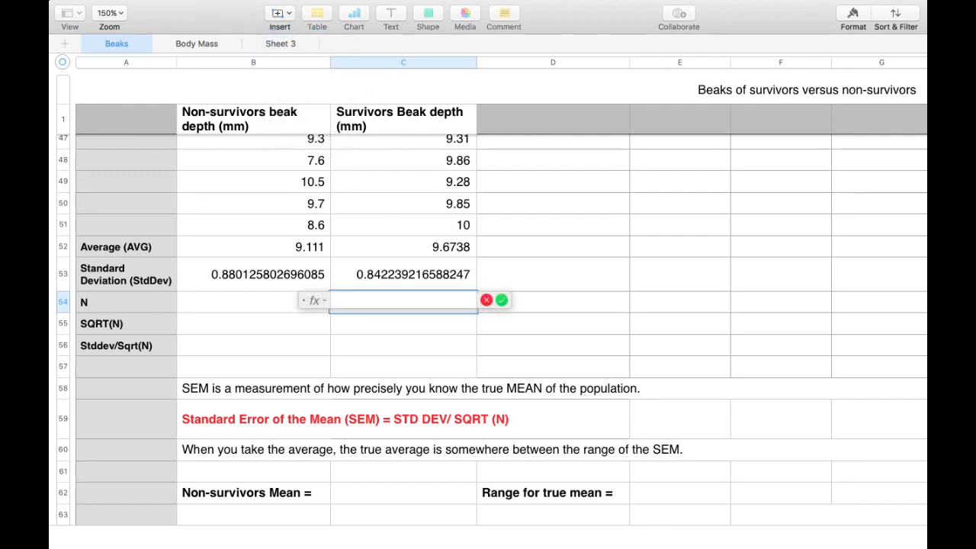
pyautogui.write('count')
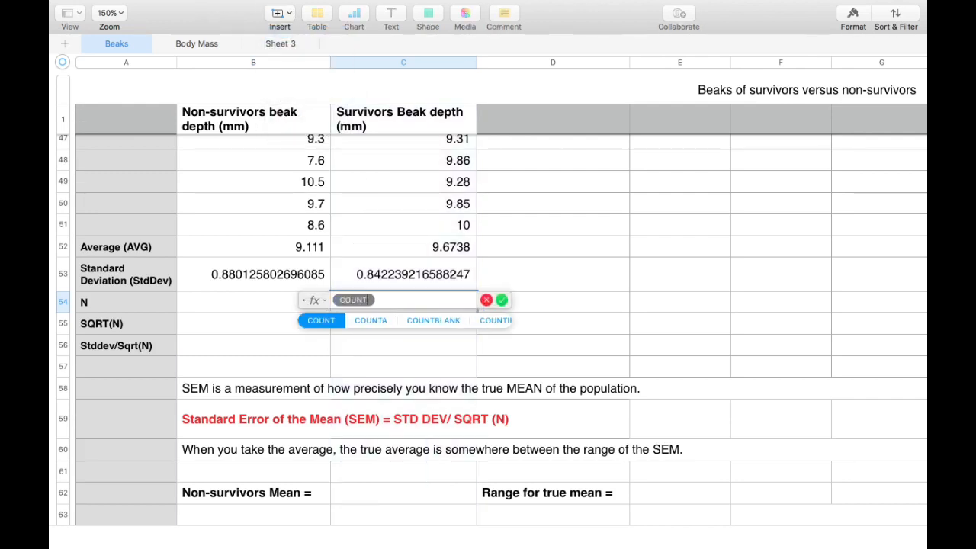
pyautogui.press('Return')
pyautogui.click(400, 300)
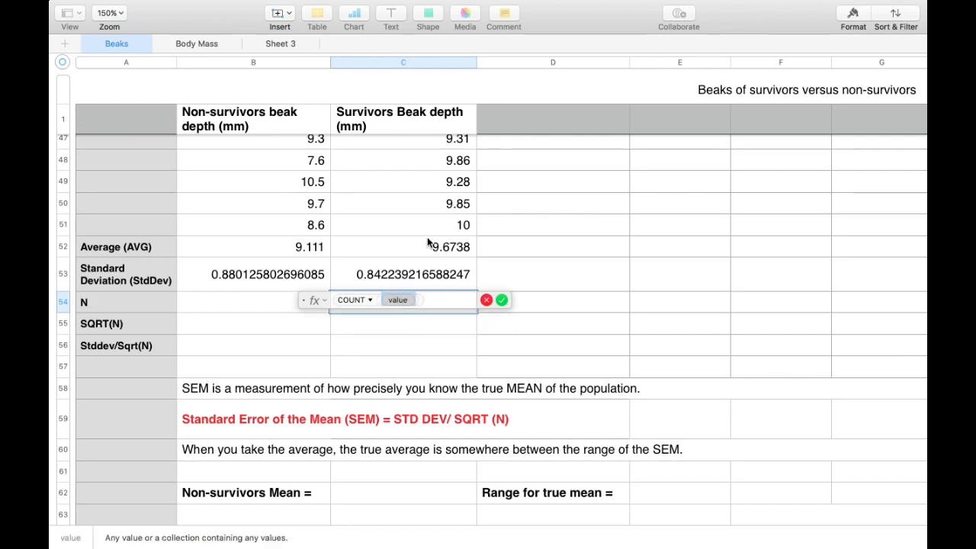
pyautogui.moveTo(427, 223); pyautogui.dragTo(423, 153)
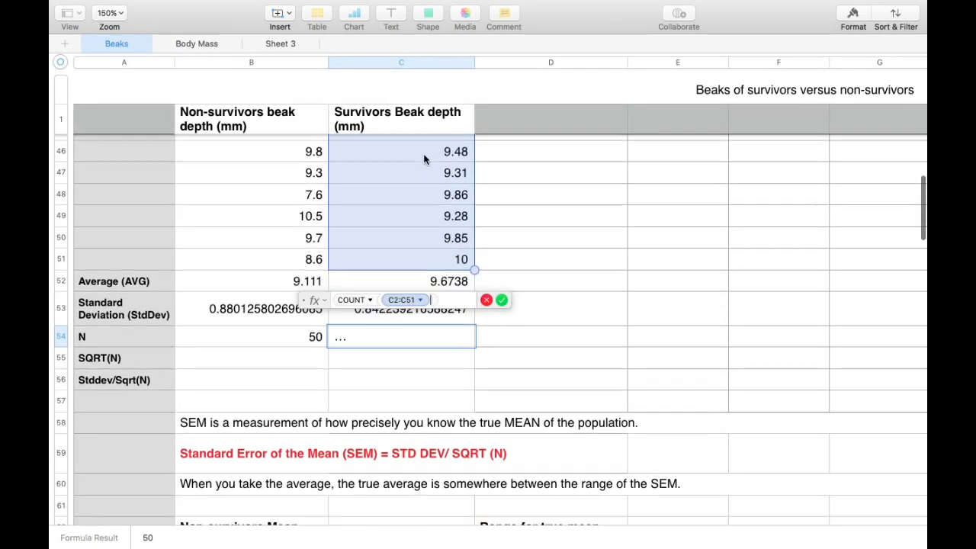
pyautogui.press('Return')
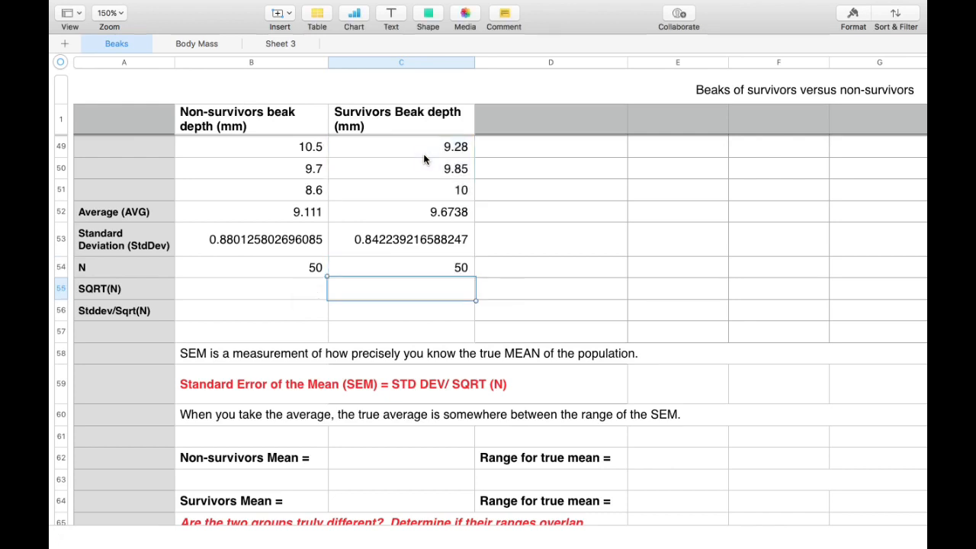
# - Calculate the square root of the non-survivors' N from B54 in cell B55 with SQRT
pyautogui.click(286, 299)
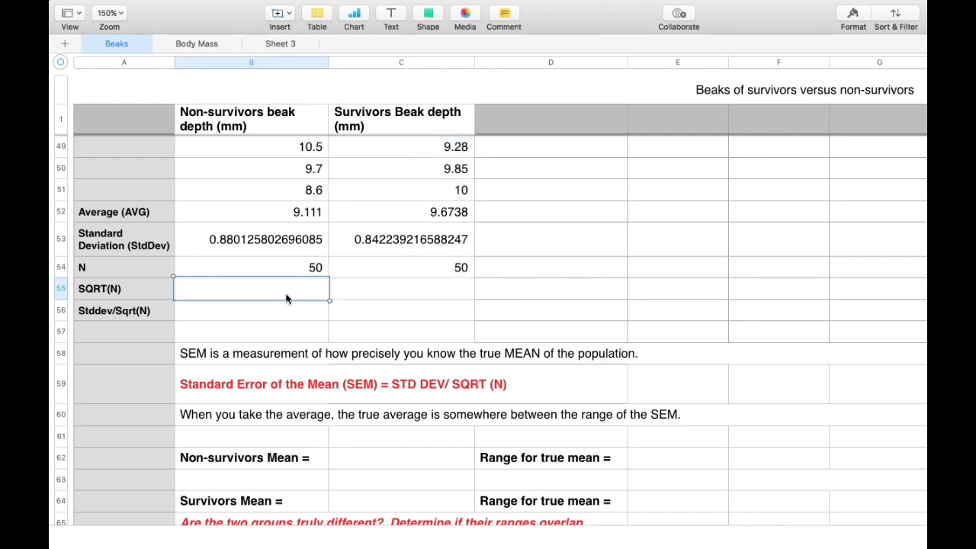
pyautogui.click(279, 13)
pyautogui.click(284, 32)
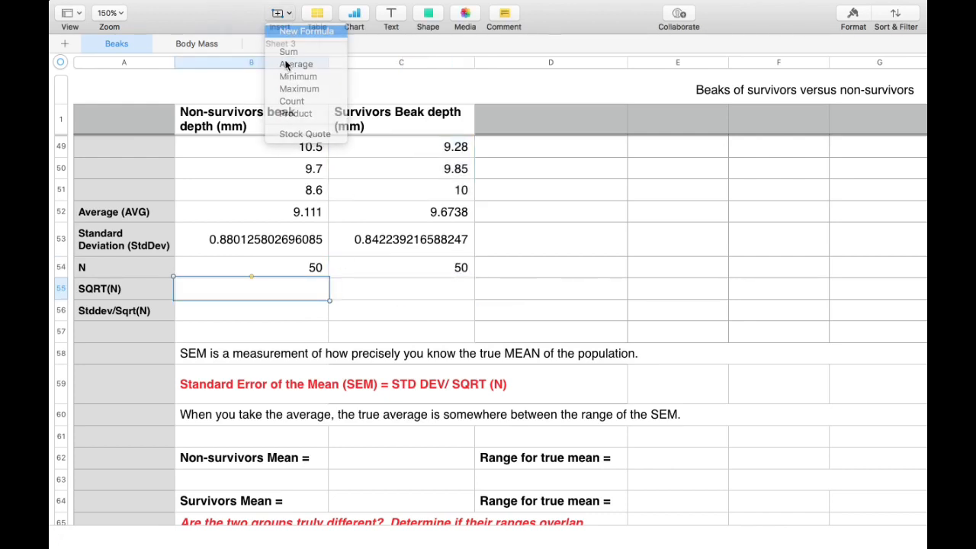
pyautogui.write('SQRT')
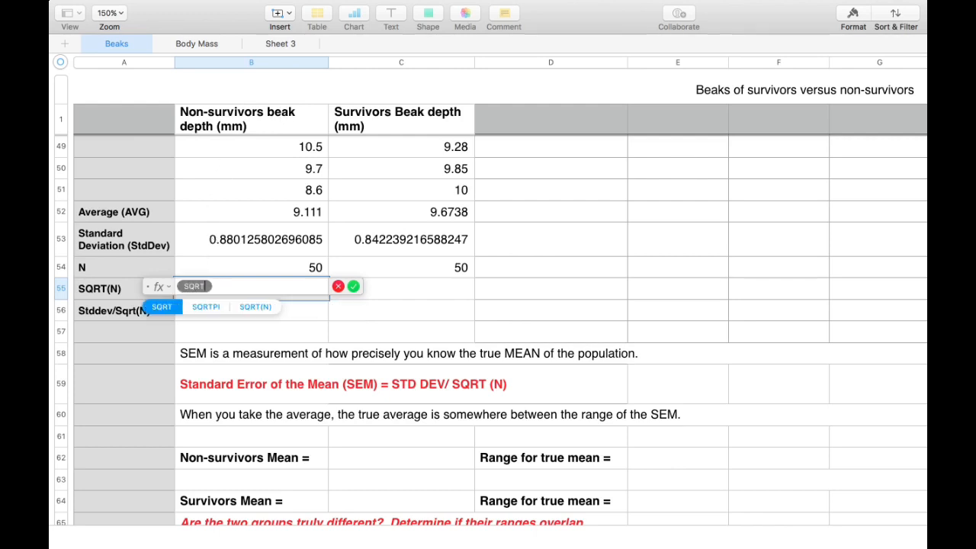
pyautogui.press('Return')
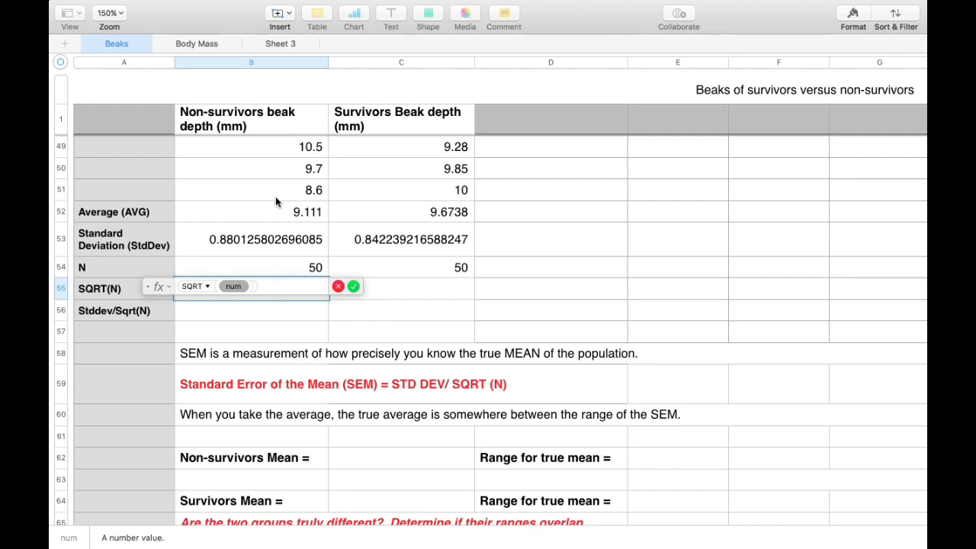
pyautogui.click(260, 267)
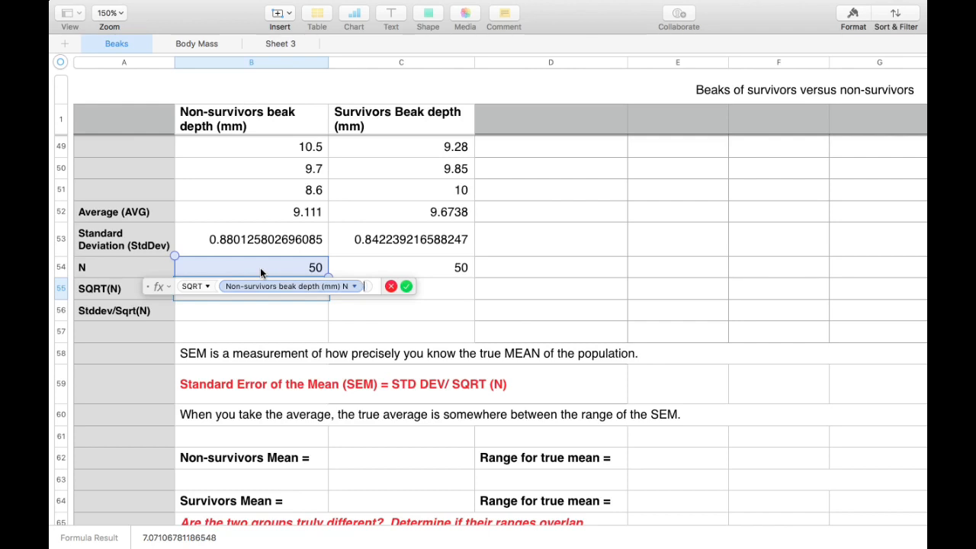
pyautogui.press('Return')
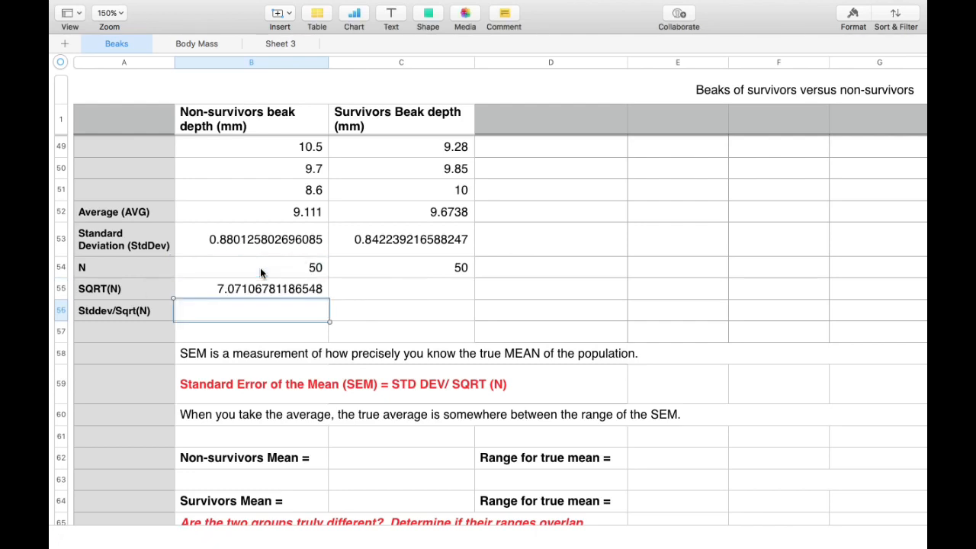
# - Calculate the square root of the survivors' N from C54 in cell C55 with SQRT
pyautogui.click(372, 291)
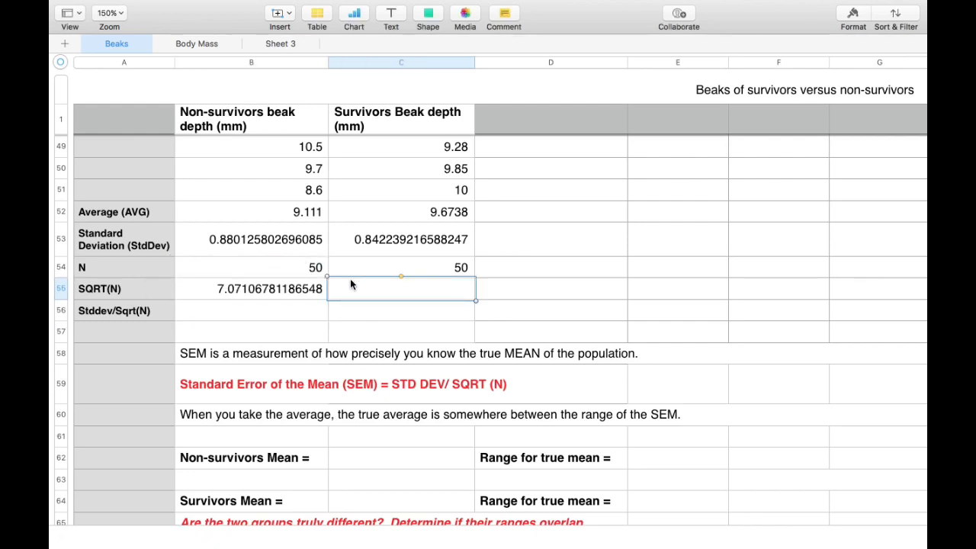
pyautogui.click(279, 13)
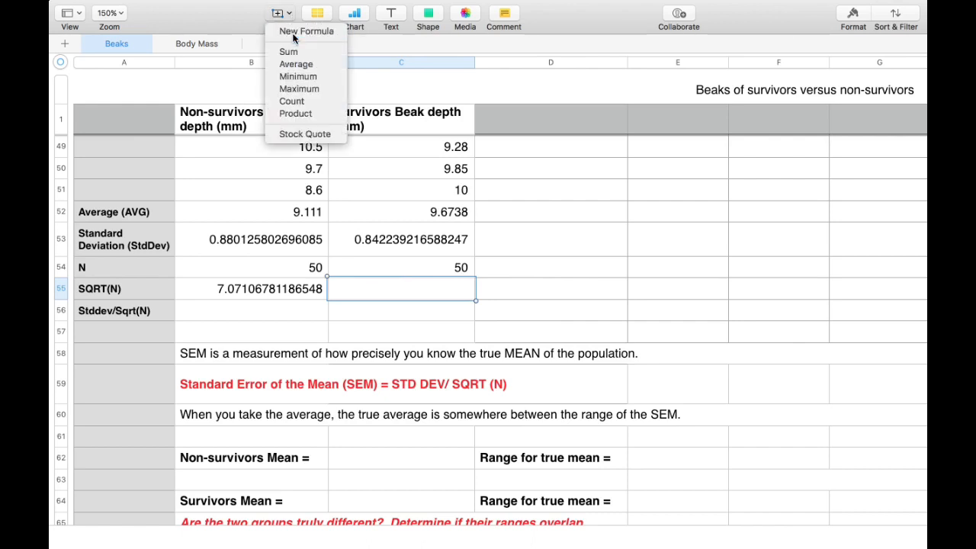
pyautogui.click(293, 32)
pyautogui.write('SQRT')
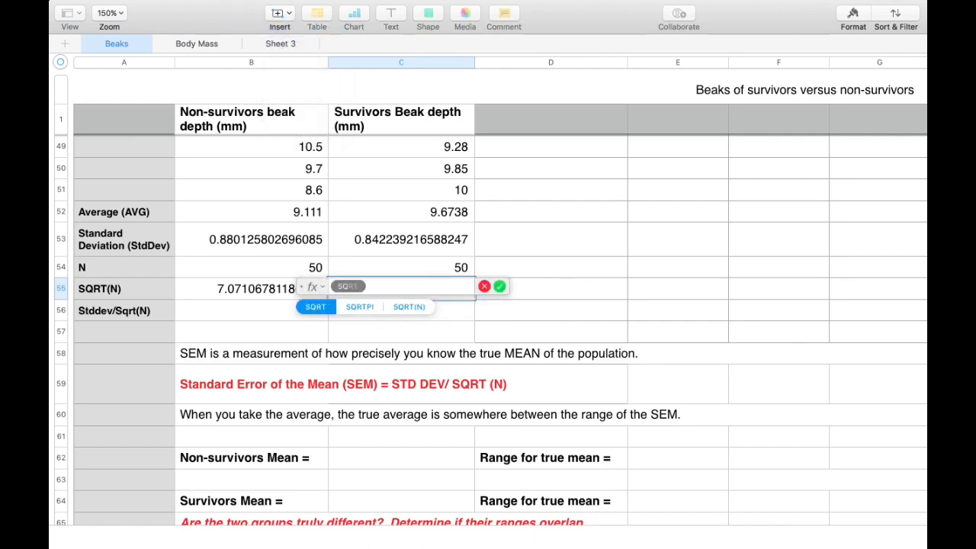
pyautogui.click(319, 306)
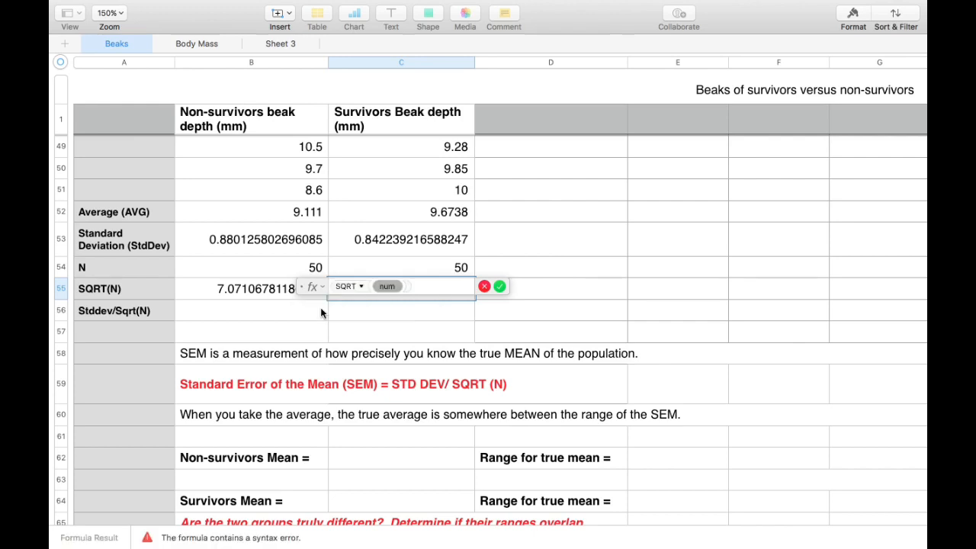
pyautogui.click(413, 273)
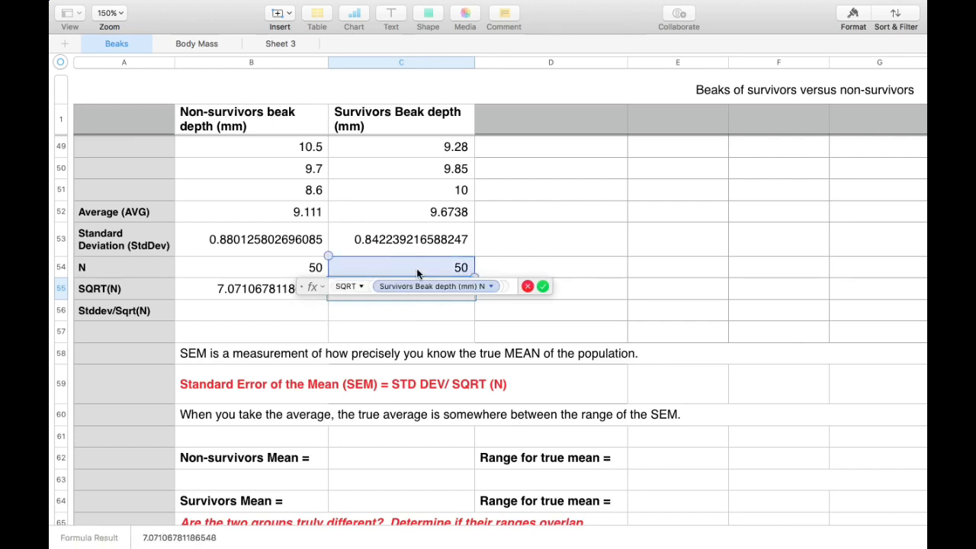
pyautogui.press('Return')
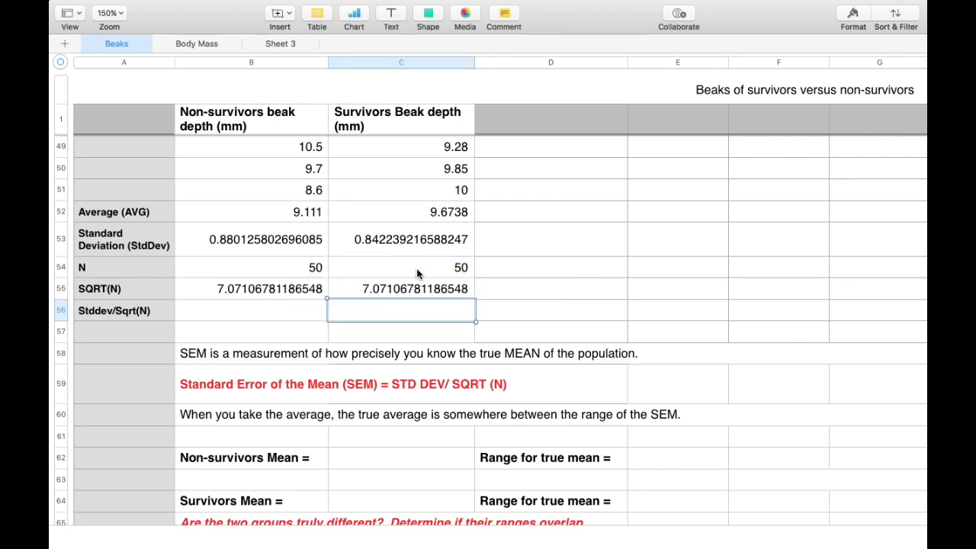
# - Calculate the non-survivors' standard error in cell B56 by dividing the standard deviation in B53 by SQRT(N) in B55
pyautogui.click(265, 315)
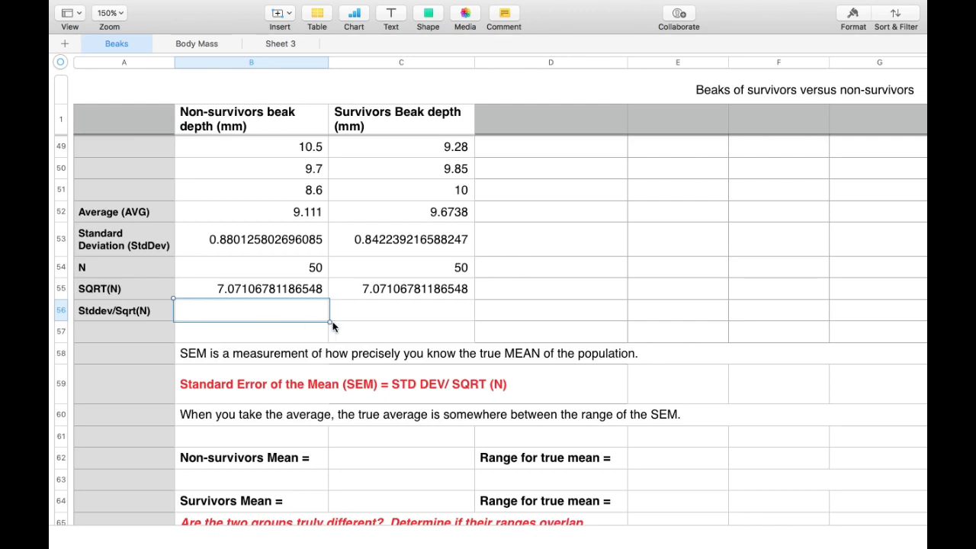
pyautogui.press('=')
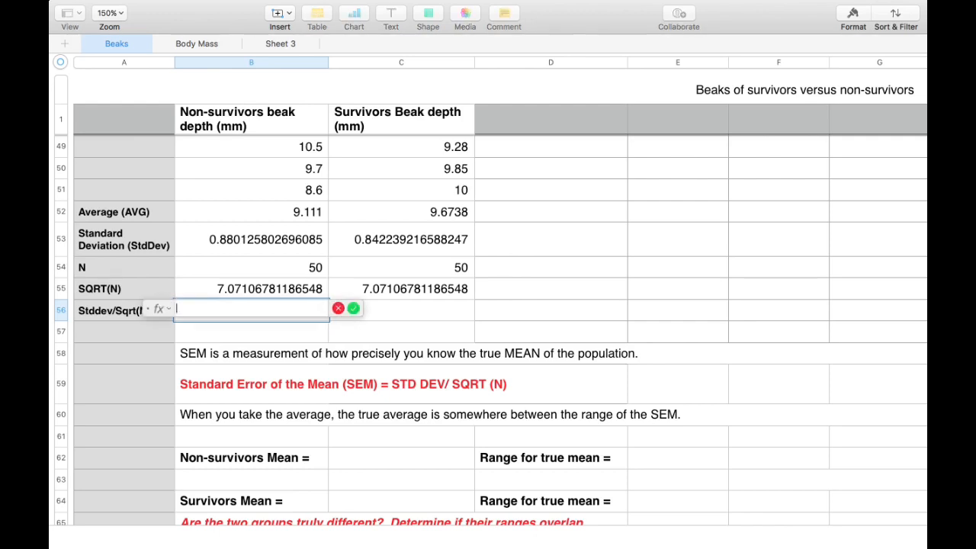
pyautogui.click(248, 236)
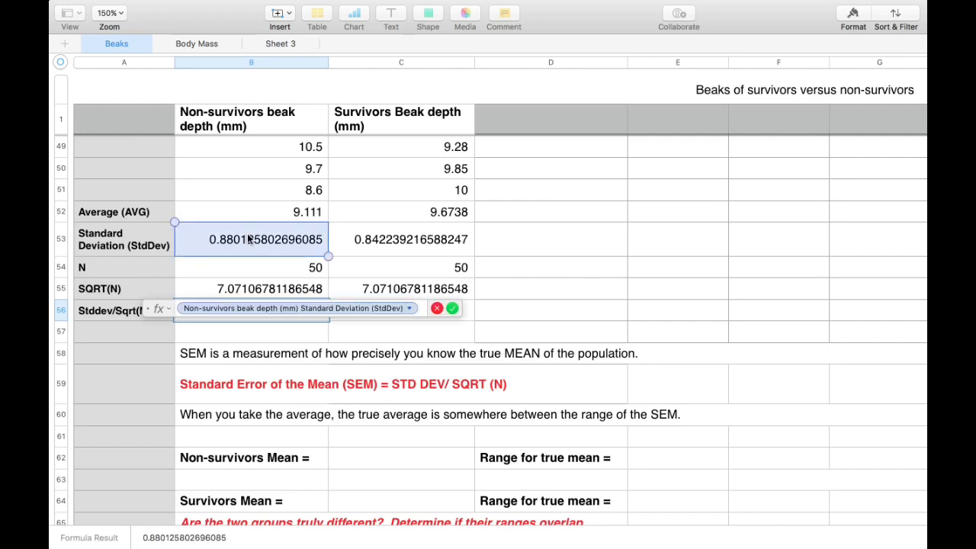
pyautogui.write('/')
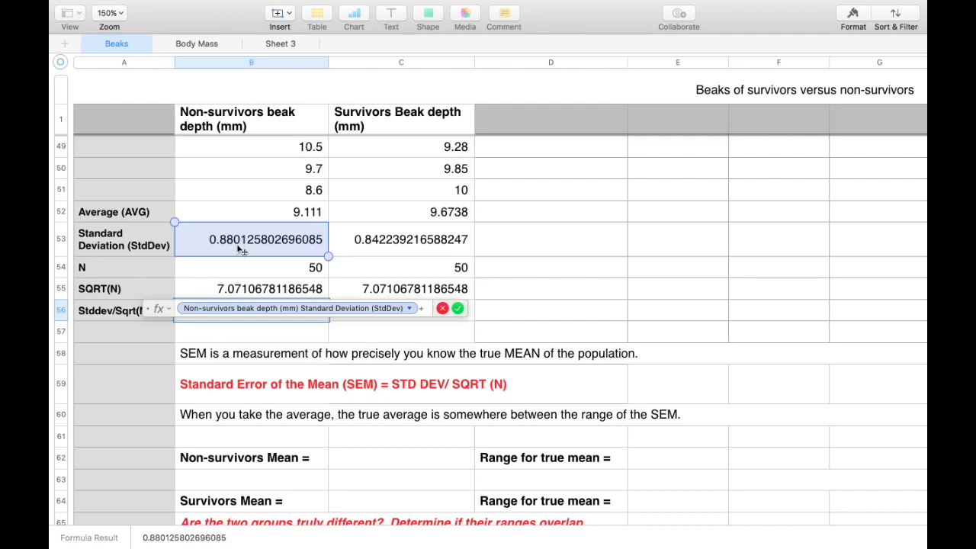
pyautogui.click(260, 289)
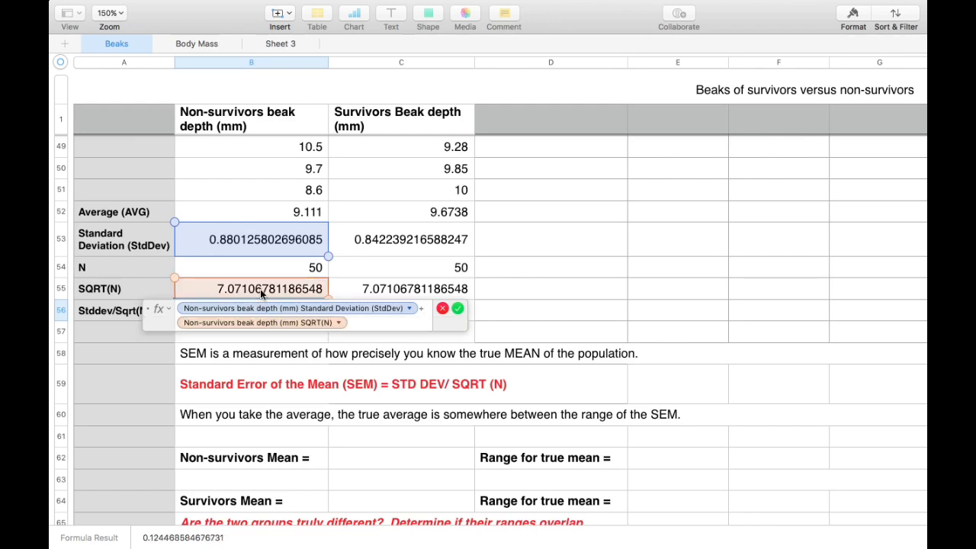
pyautogui.press('Return')
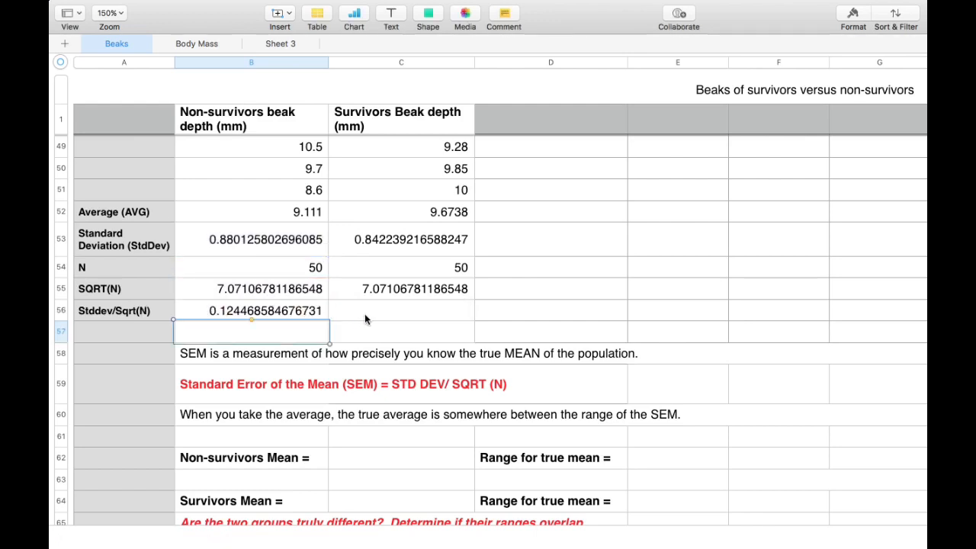
# - Calculate the survivors' standard error in cell C56 by dividing the standard deviation in C53 by SQRT(N) in C55
pyautogui.click(405, 303)
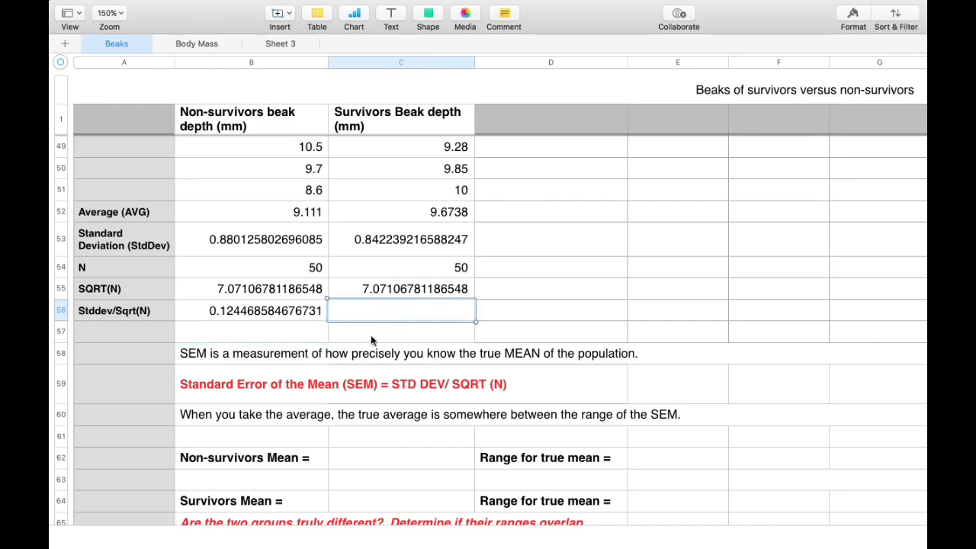
pyautogui.press('=')
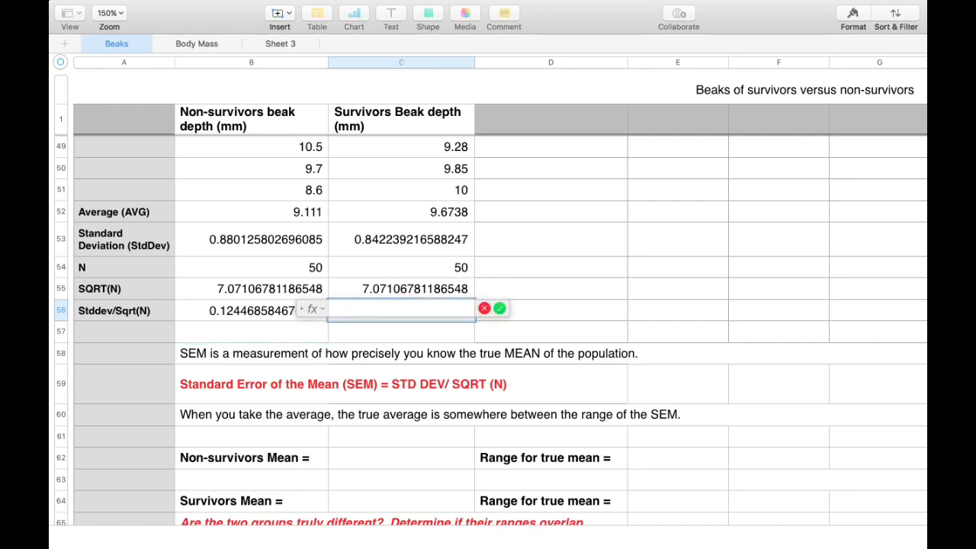
pyautogui.click(417, 239)
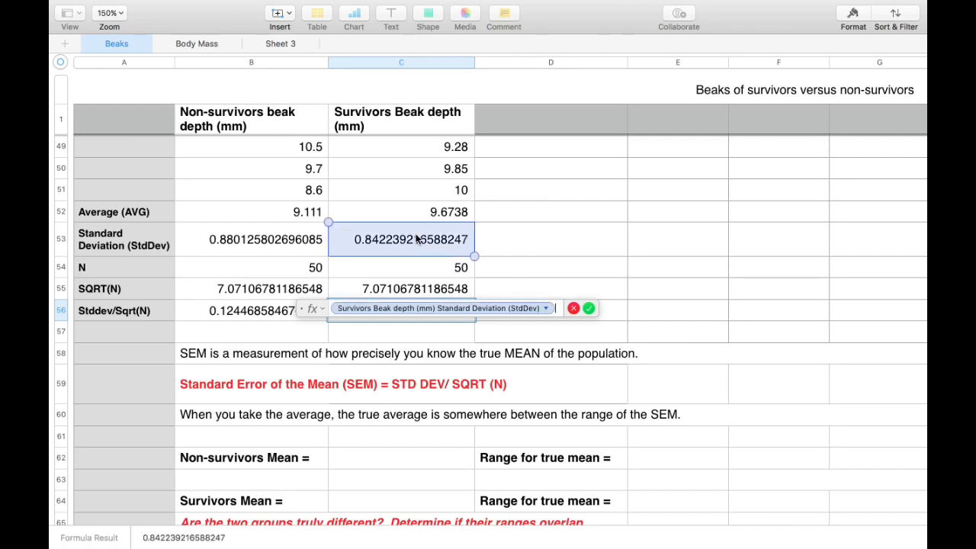
pyautogui.write('/')
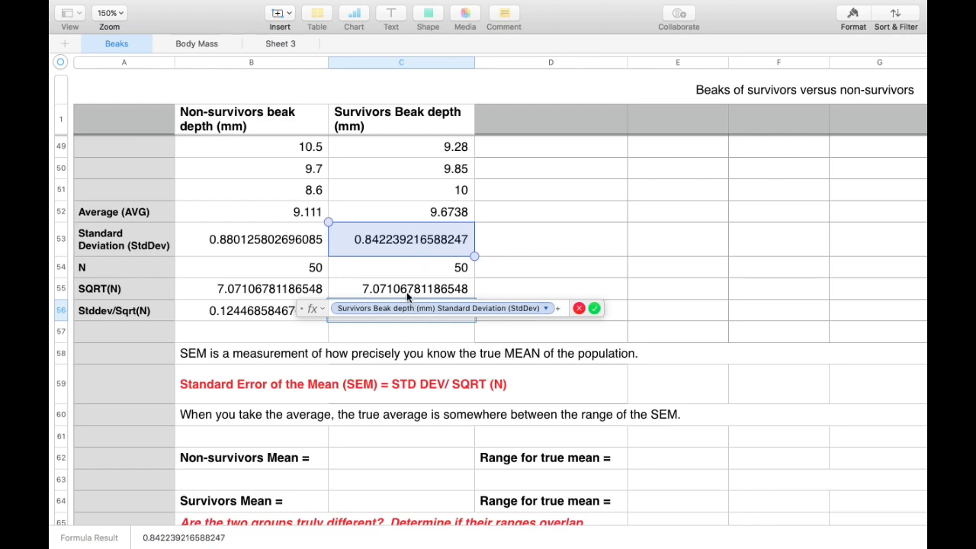
pyautogui.click(406, 291)
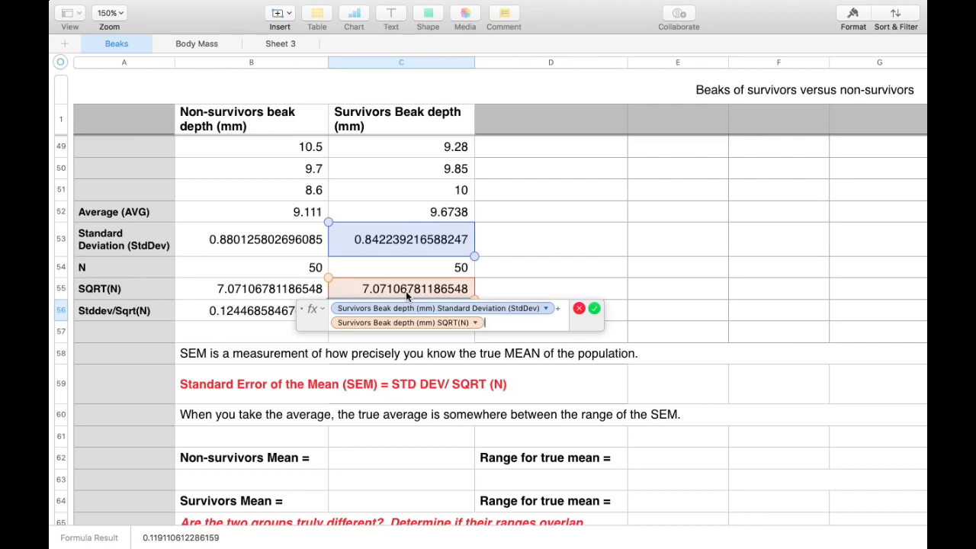
pyautogui.press('Return')
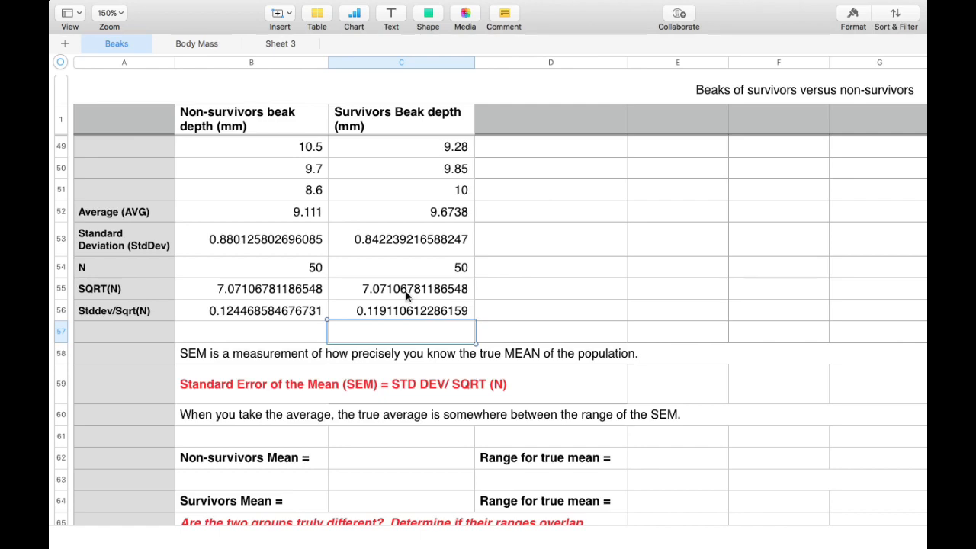
# - Enter 9.111 as the non-survivors' mean in cell C62 and 9.6738 as the survivors' mean in cell C64
pyautogui.scroll(-3, 383, 396)
pyautogui.click(384, 396)
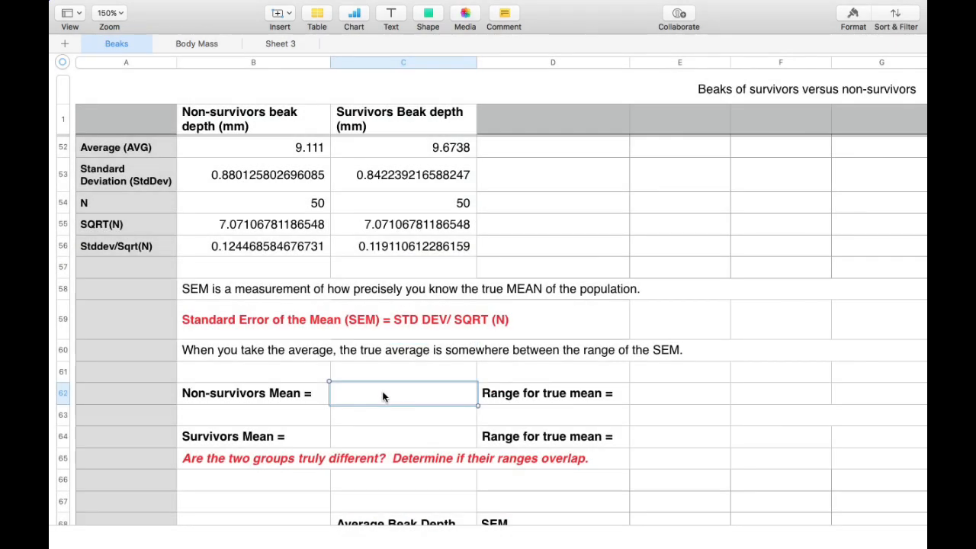
pyautogui.write('9.111')
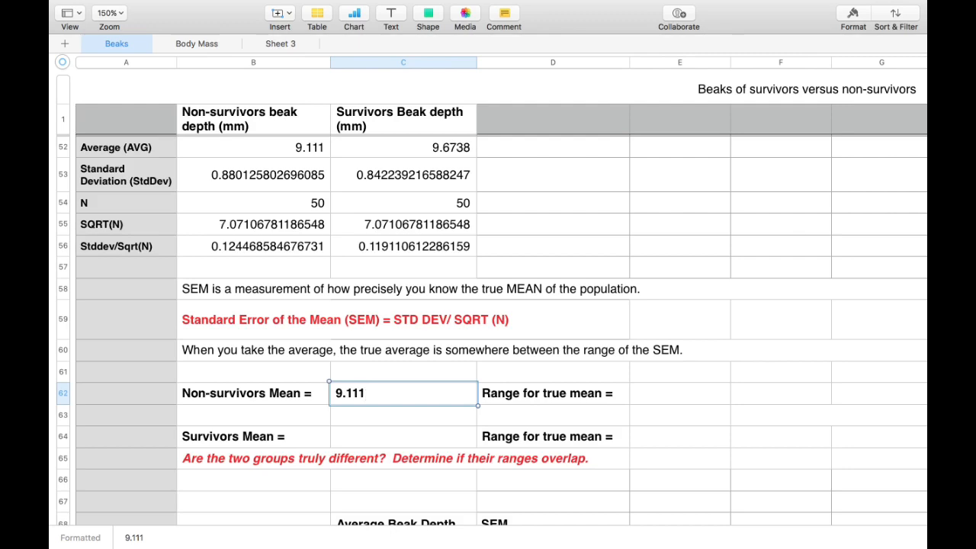
pyautogui.press('Return')
pyautogui.press('Return')
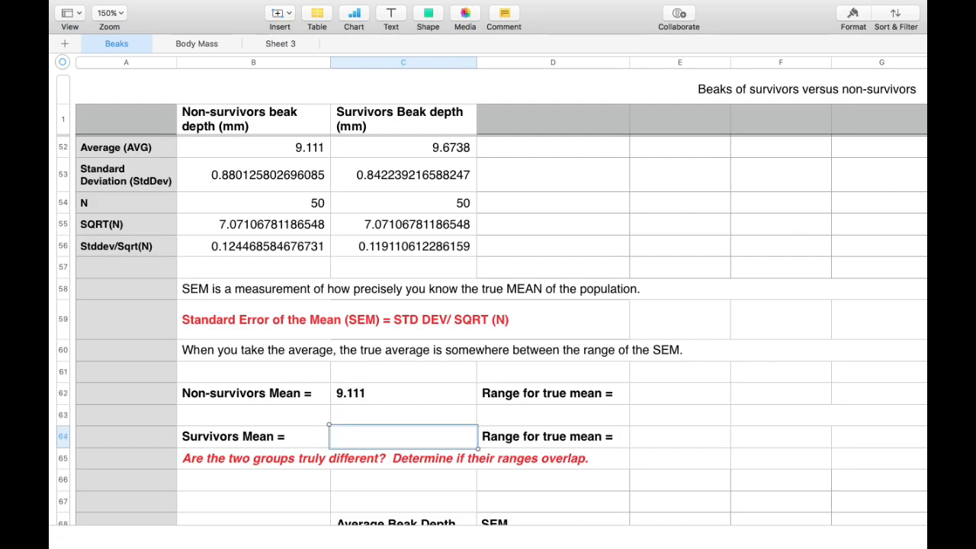
pyautogui.write('9.673')
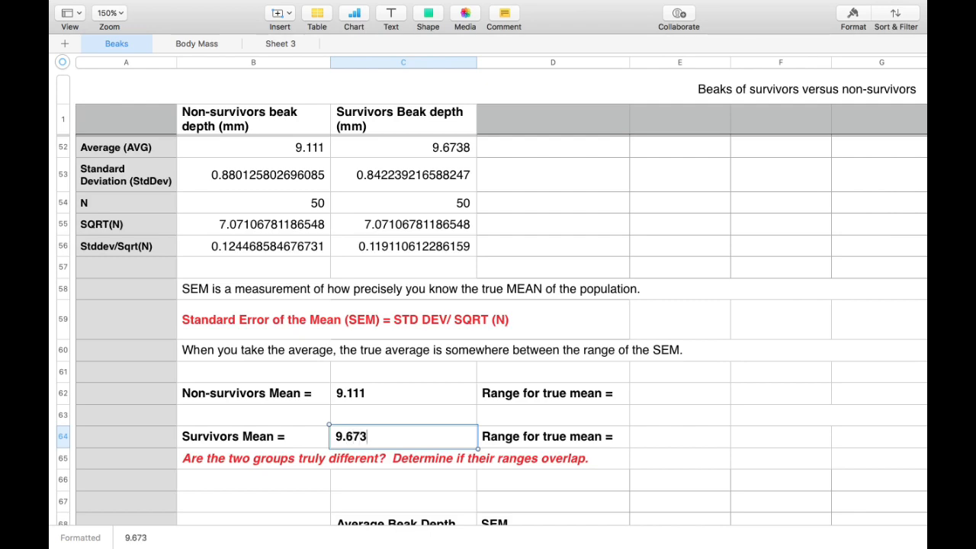
pyautogui.write('8')
pyautogui.press('Return')
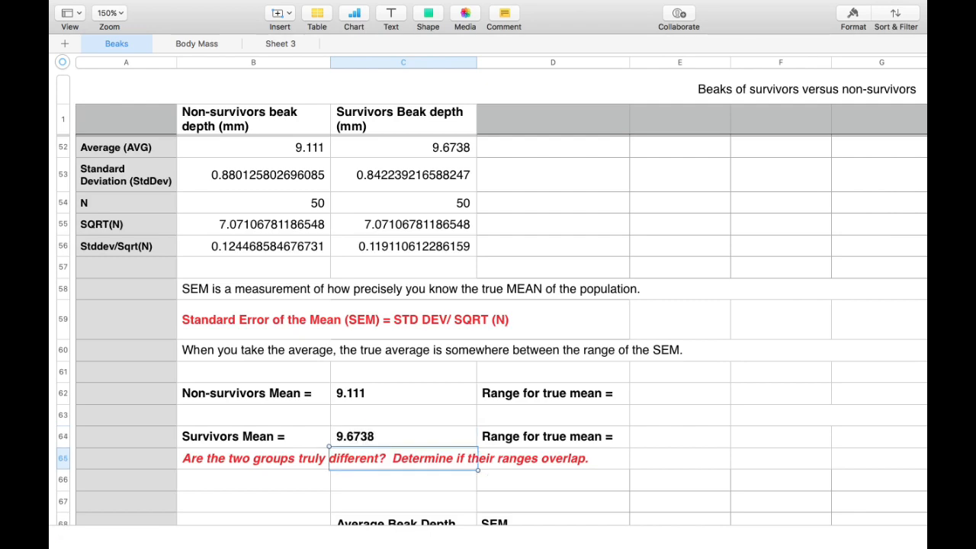
# - Append the standard error to the non-survivors' mean in cell C62 so it reads 9.111 +/- 0.12
pyautogui.click(413, 401)
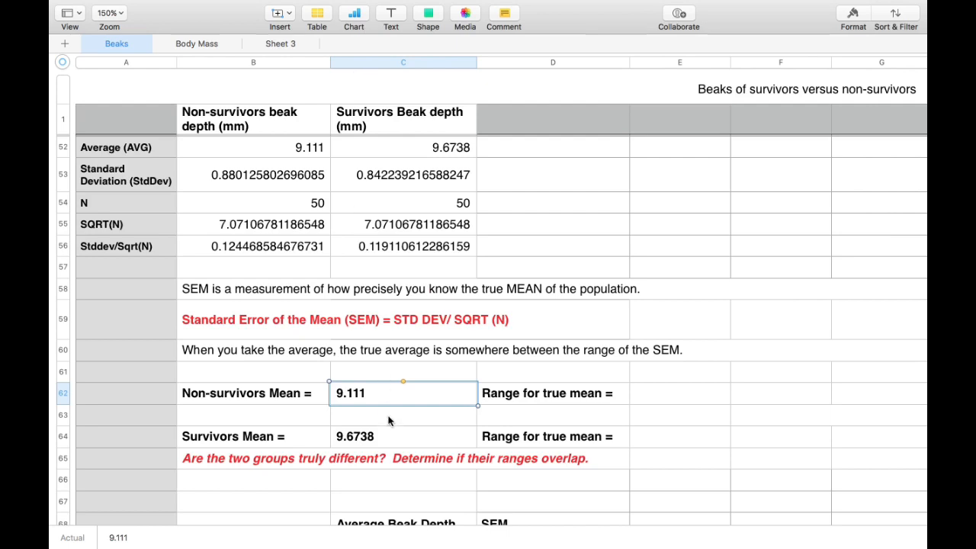
pyautogui.click(385, 396)
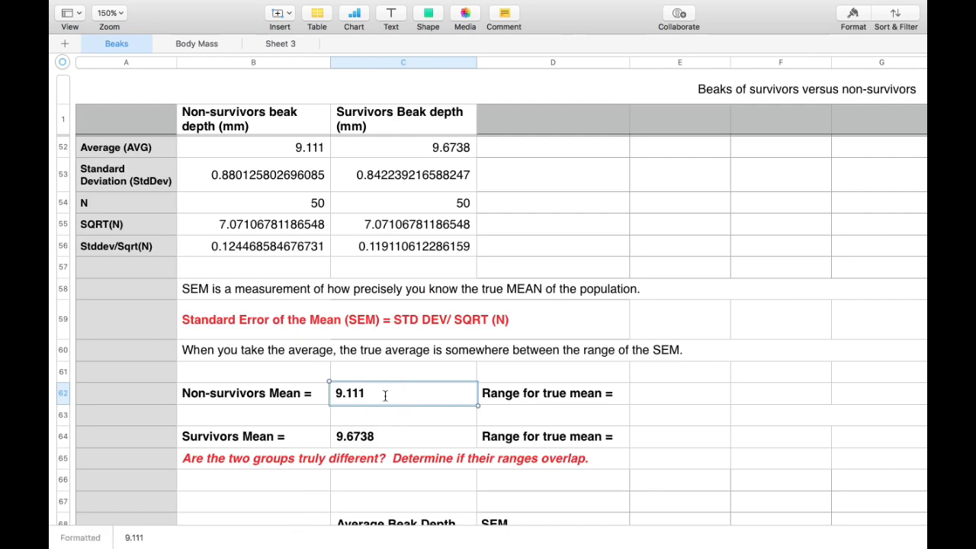
pyautogui.write('+/-')
pyautogui.write(' 0.')
pyautogui.write('01')
pyautogui.press('BackSpace')
pyautogui.press('BackSpace')
pyautogui.write('12')
pyautogui.press('BackSpace')
pyautogui.press('BackSpace')
pyautogui.press('BackSpace')
pyautogui.press('BackSpace')
pyautogui.press('BackSpace')
pyautogui.press('BackSpace')
pyautogui.press('BackSpace')
pyautogui.press('BackSpace')
pyautogui.press('BackSpace')
pyautogui.write('+/- 0.12')
pyautogui.press('Return')
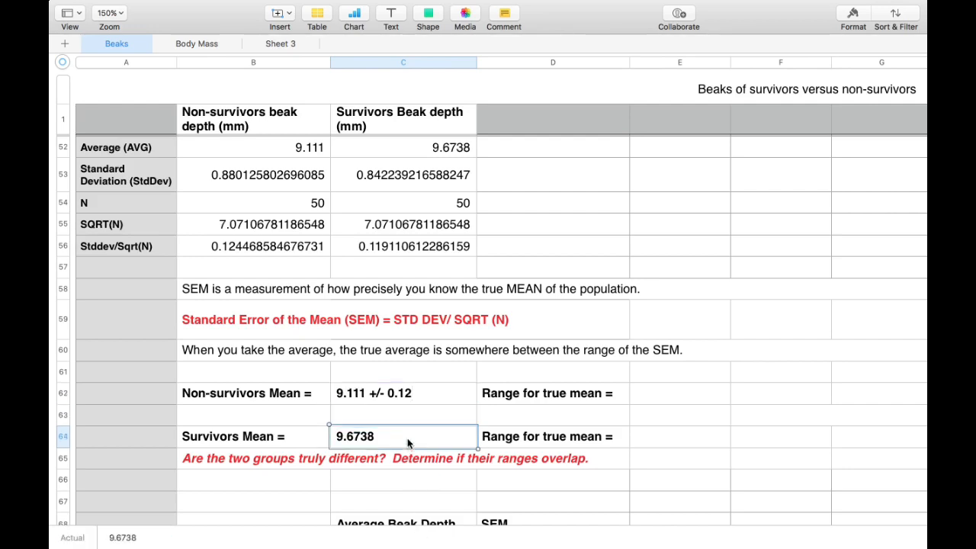
# - Append the standard error to the survivors' mean in cell C64 so it reads 9.6738 +/- 0.12
pyautogui.doubleClick(407, 437)
pyautogui.write('+/-')
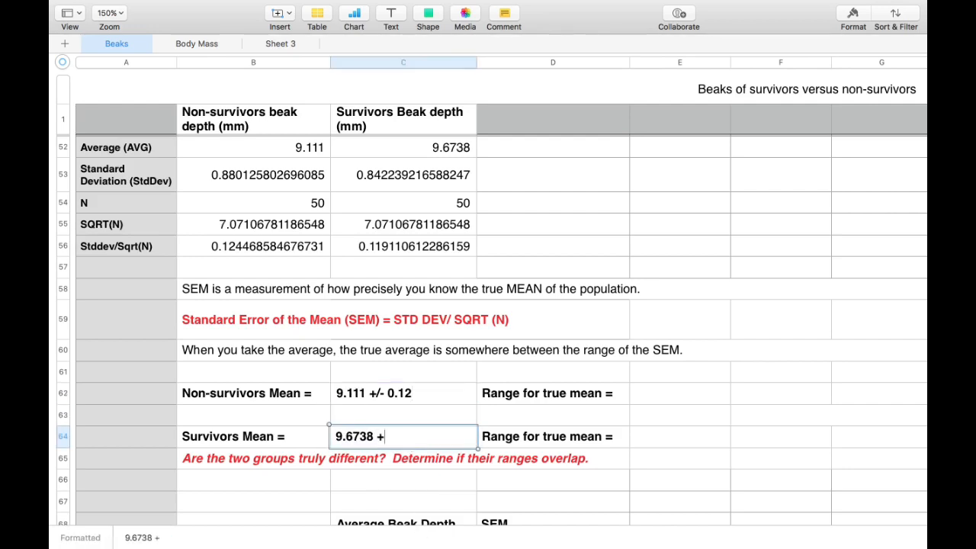
pyautogui.write(' 0.')
pyautogui.write('12')
# - Calculate the non-survivors' range for the true mean with 9.111-0.12 in cell E62 and 9.111+0.12 in cell F62
pyautogui.click(679, 393)
pyautogui.write('=9.')
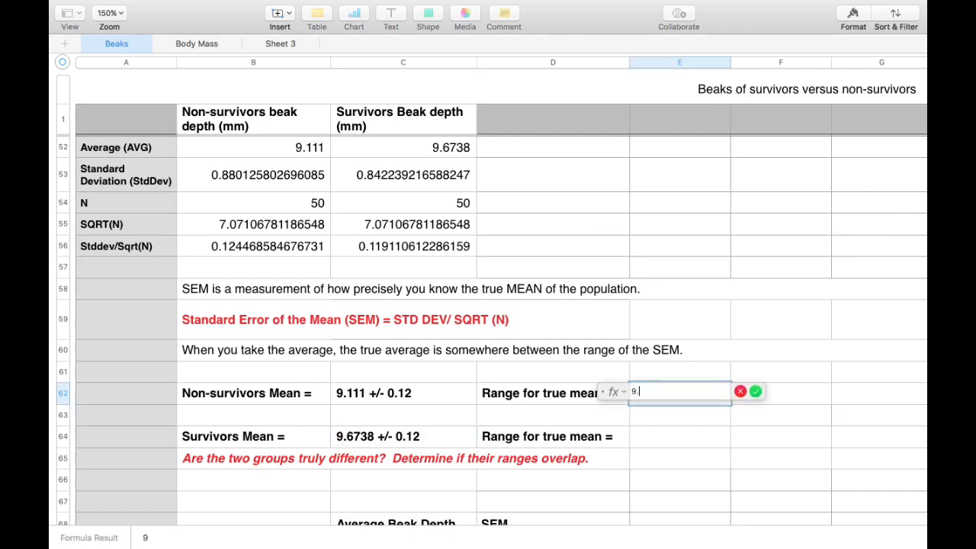
pyautogui.write('111-0.12')
pyautogui.press('Return')
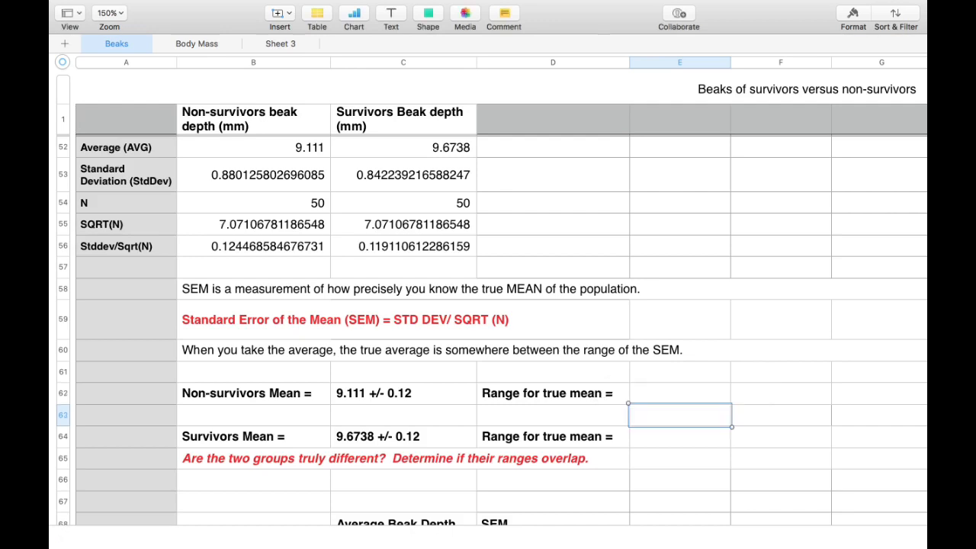
pyautogui.click(779, 395)
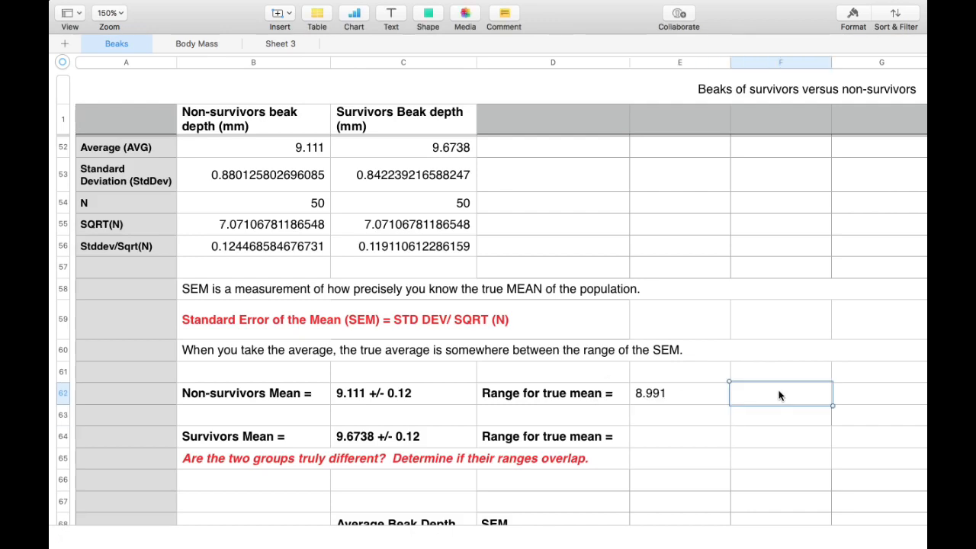
pyautogui.press('=')
pyautogui.write('9.111')
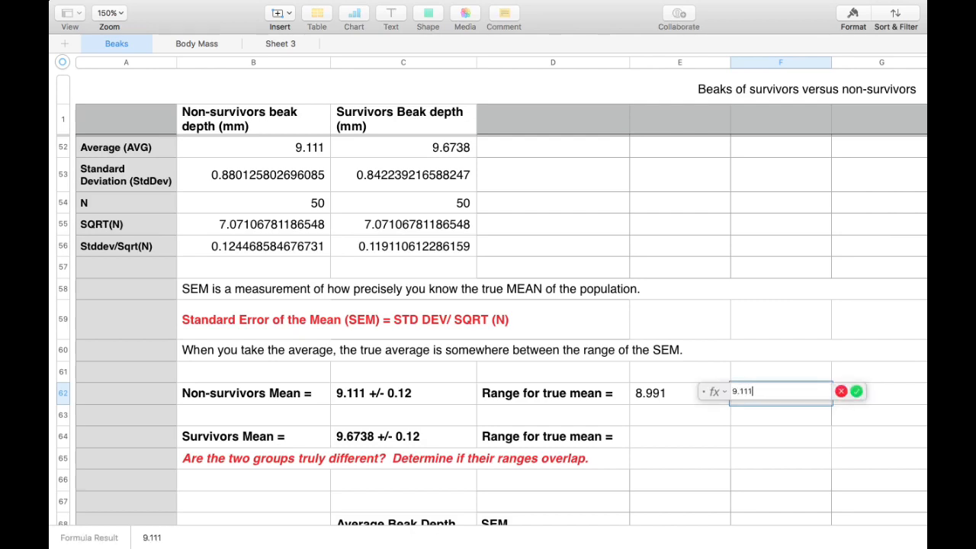
pyautogui.write('+0.12')
pyautogui.press('Return')
# - Calculate the survivors' range for the true mean with 9.6738-0.12 in cell E64 and 9.6738+0.12 in cell F64
pyautogui.click(688, 437)
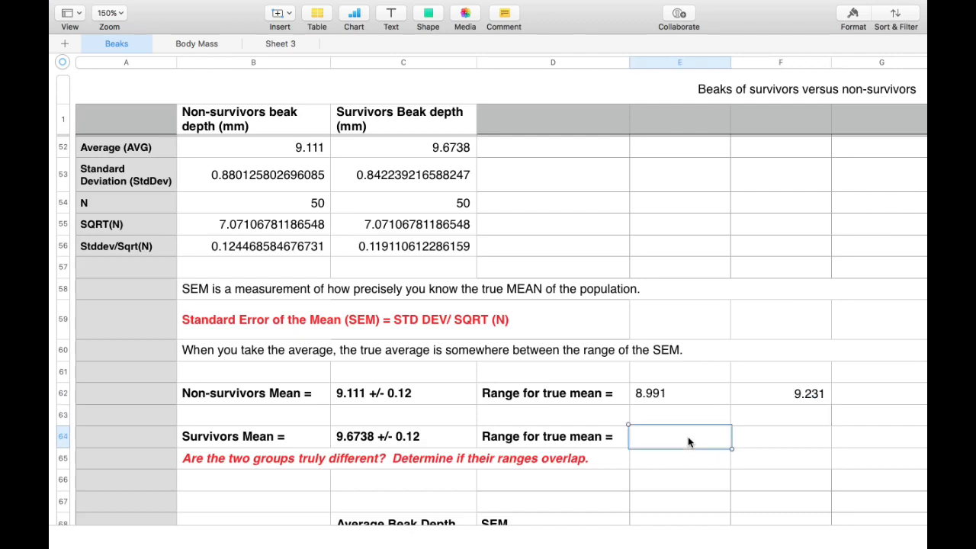
pyautogui.press('=')
pyautogui.write('9.67')
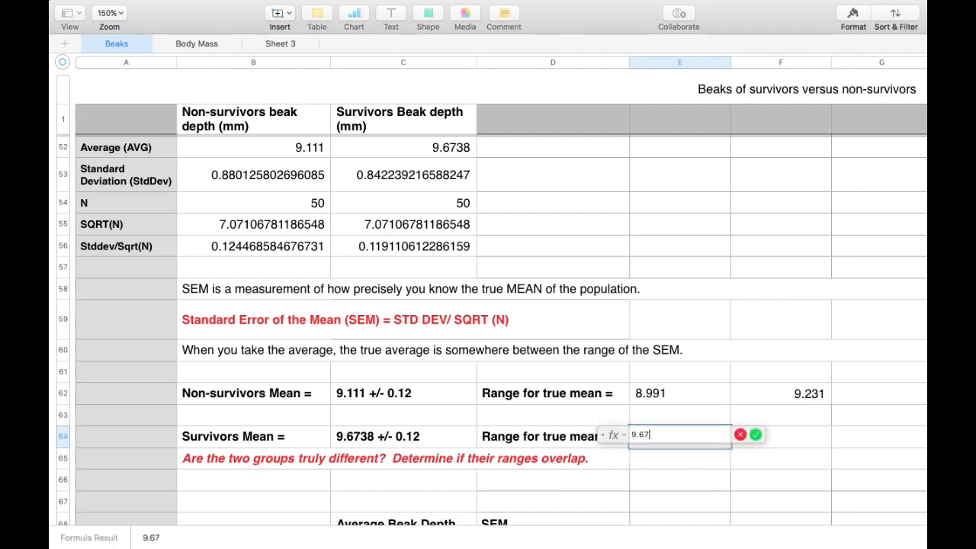
pyautogui.write('38-0.12')
pyautogui.press('Return')
pyautogui.click(791, 438)
pyautogui.press('=')
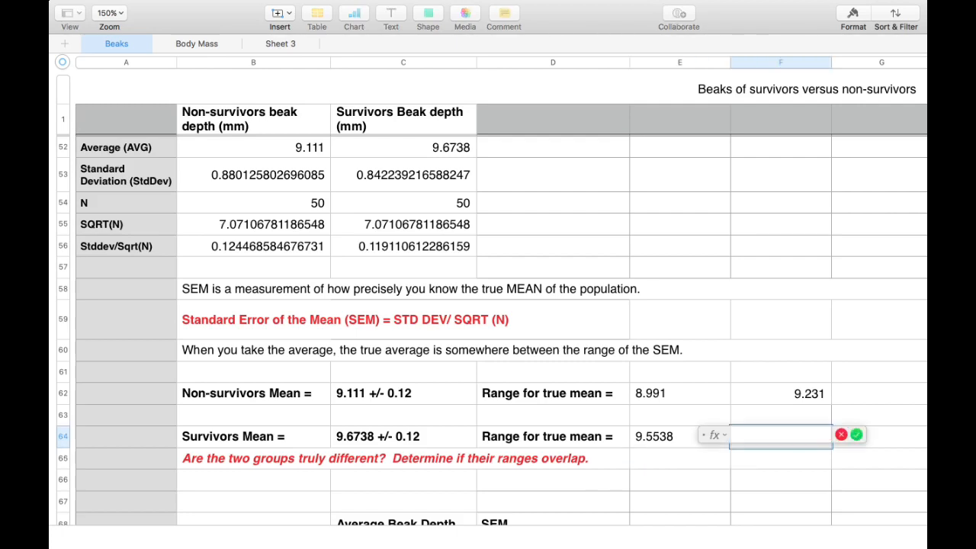
pyautogui.write('9.6738+0.12')
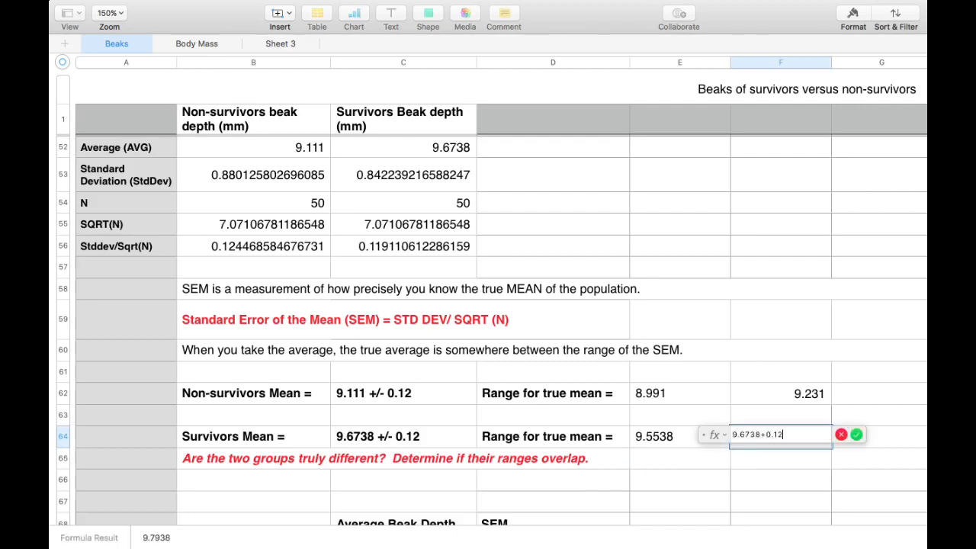
pyautogui.press('Return')
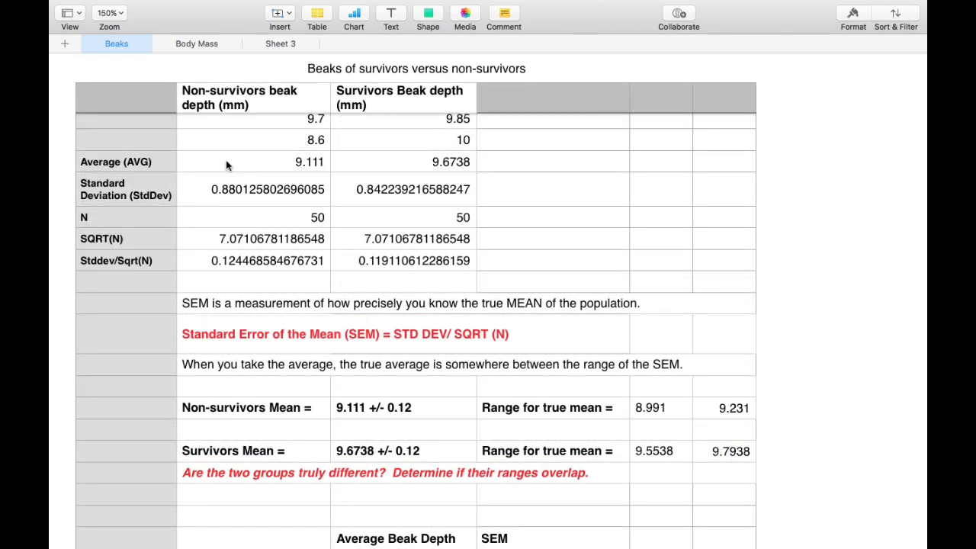
# - Insert a 2D column chart of the non-survivors' and survivors' average beak depths from cells B52 and C52
pyautogui.moveTo(226, 161); pyautogui.dragTo(366, 159)
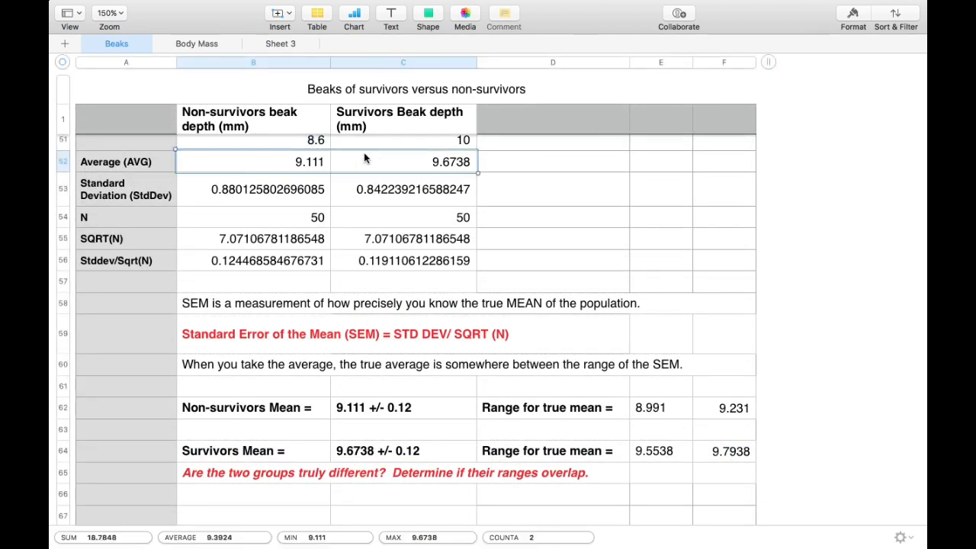
pyautogui.click(355, 17)
pyautogui.click(321, 86)
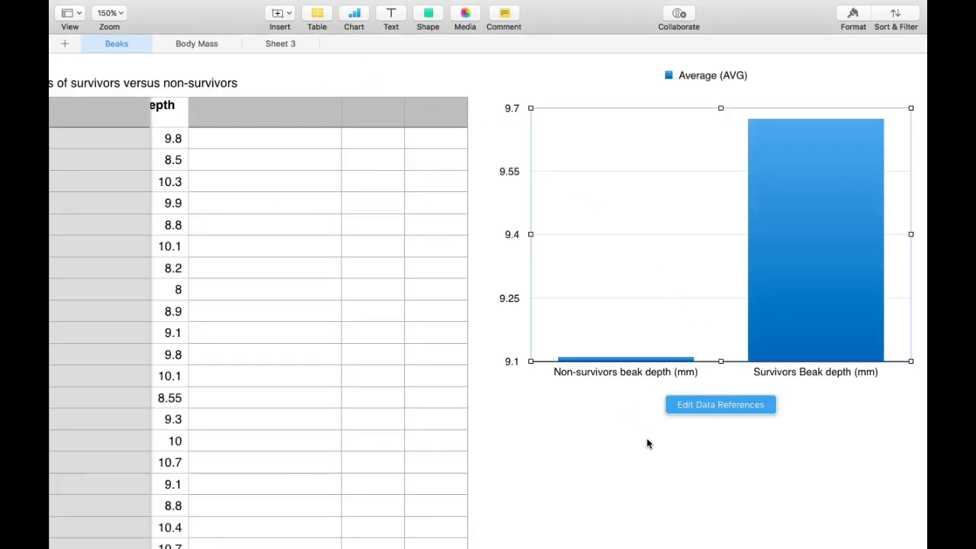
# - Change the chart's data references to plot columns as series
pyautogui.click(746, 403)
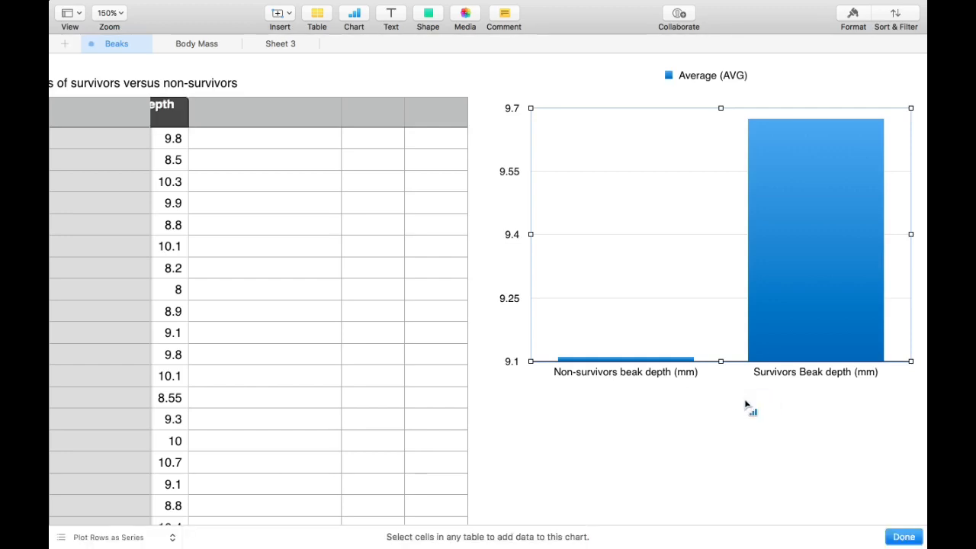
pyautogui.click(173, 538)
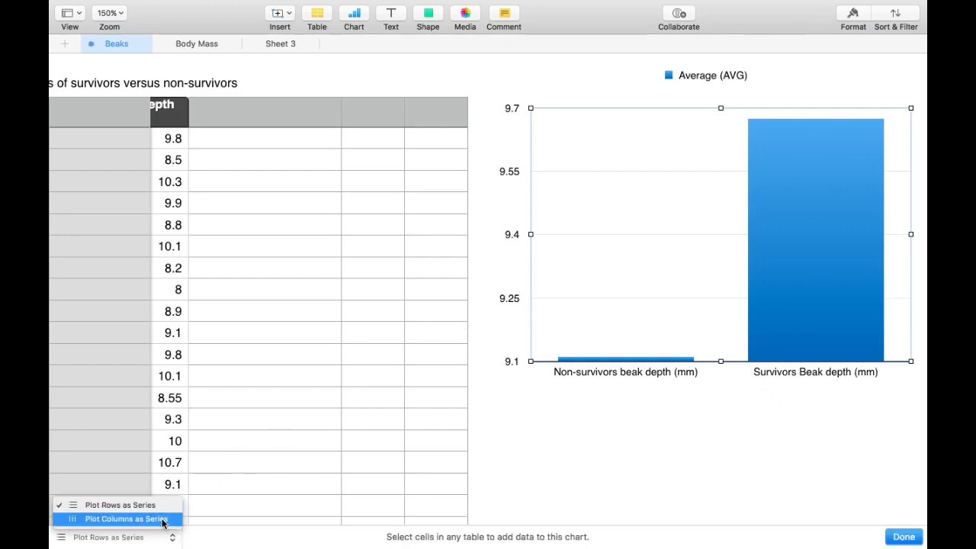
pyautogui.click(126, 518)
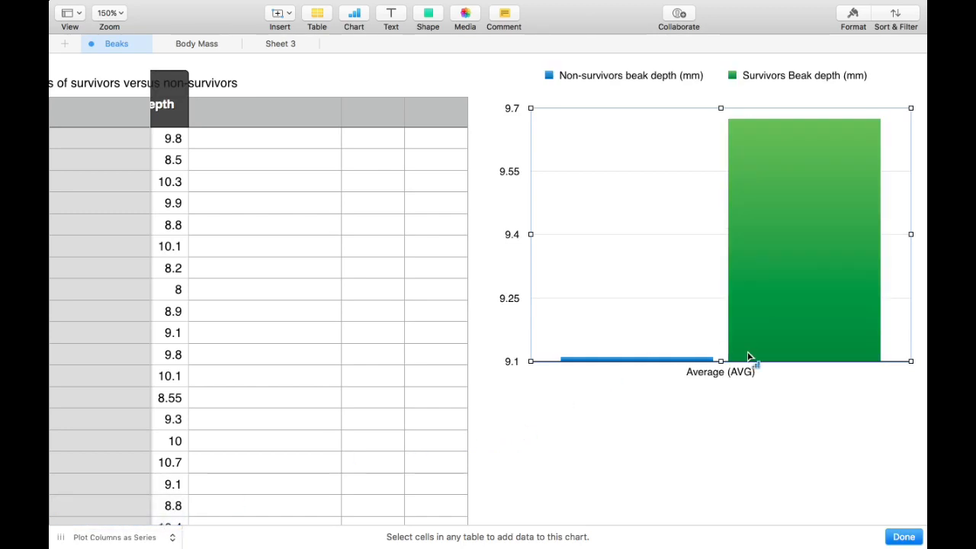
pyautogui.click(902, 538)
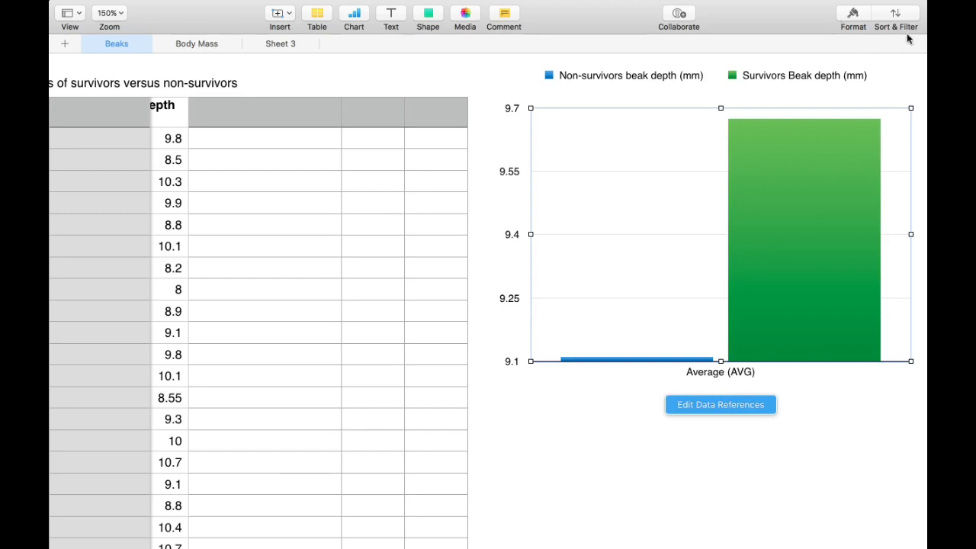
# - Add positive and negative error bars using custom values to the Survivors Beak depth series
pyautogui.click(857, 16)
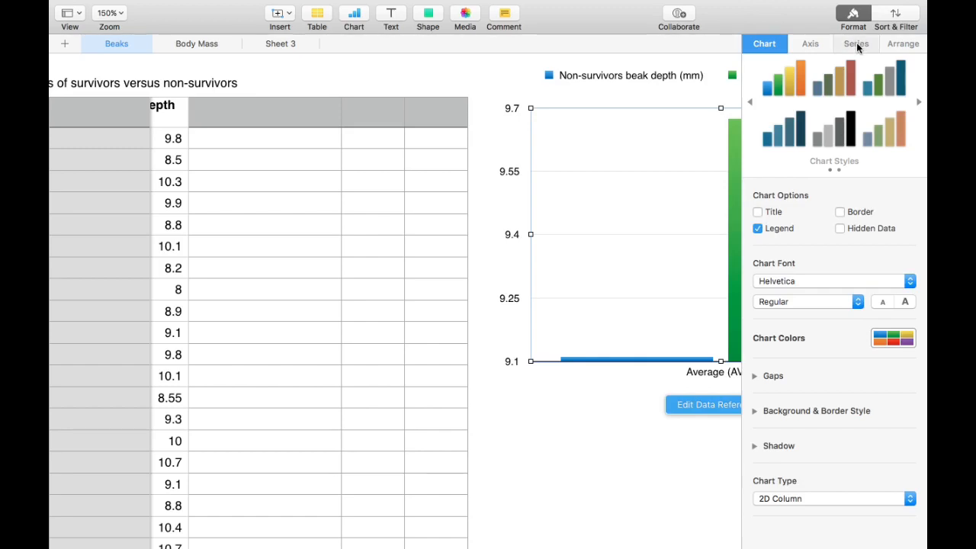
pyautogui.click(856, 44)
pyautogui.click(612, 475)
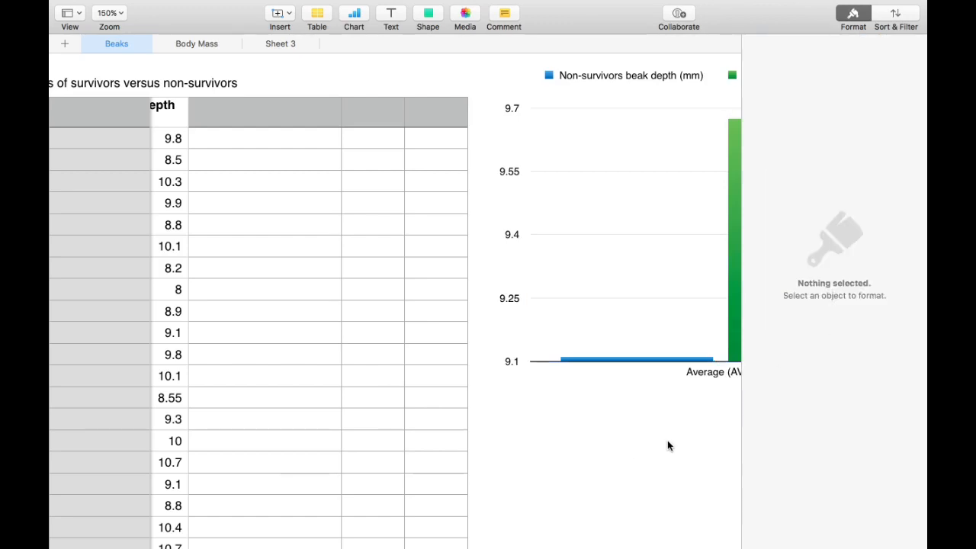
pyautogui.click(737, 296)
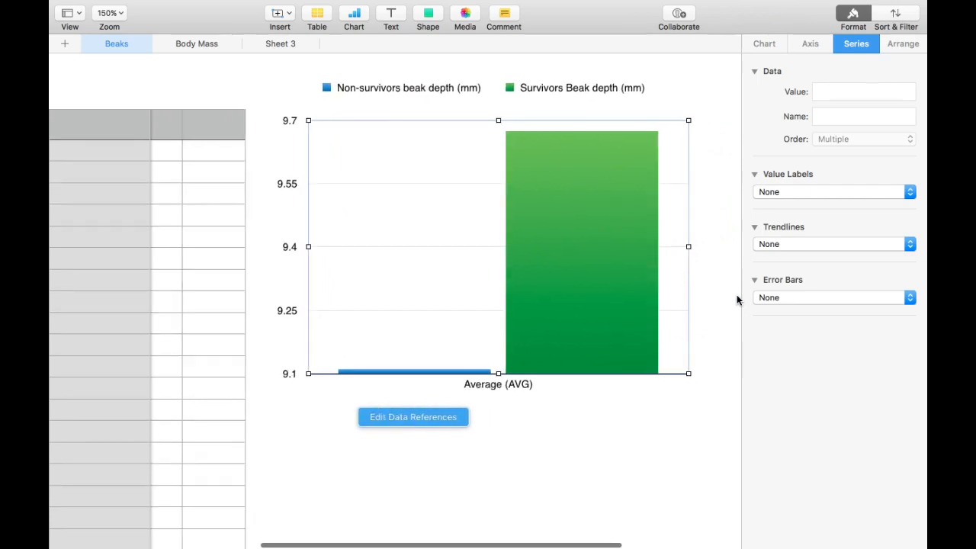
pyautogui.click(642, 273)
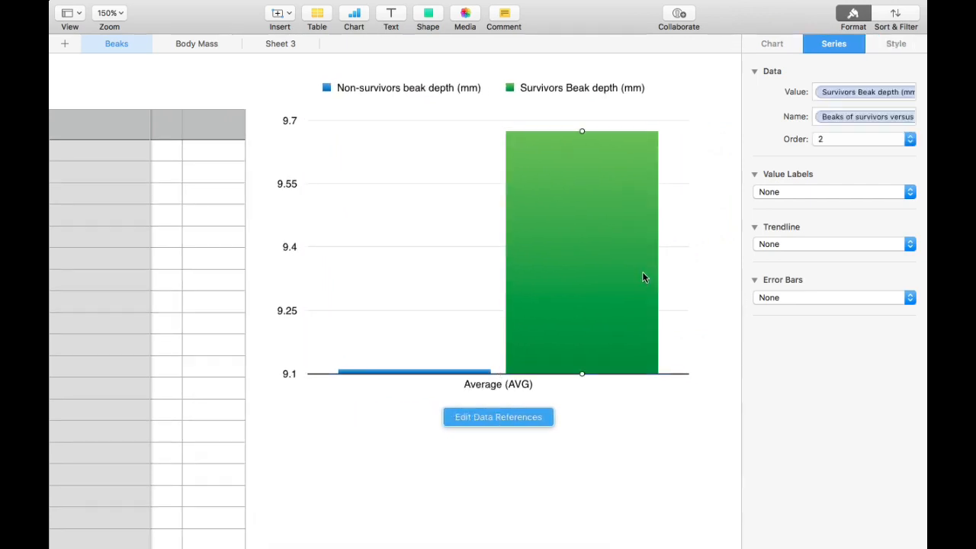
pyautogui.click(883, 299)
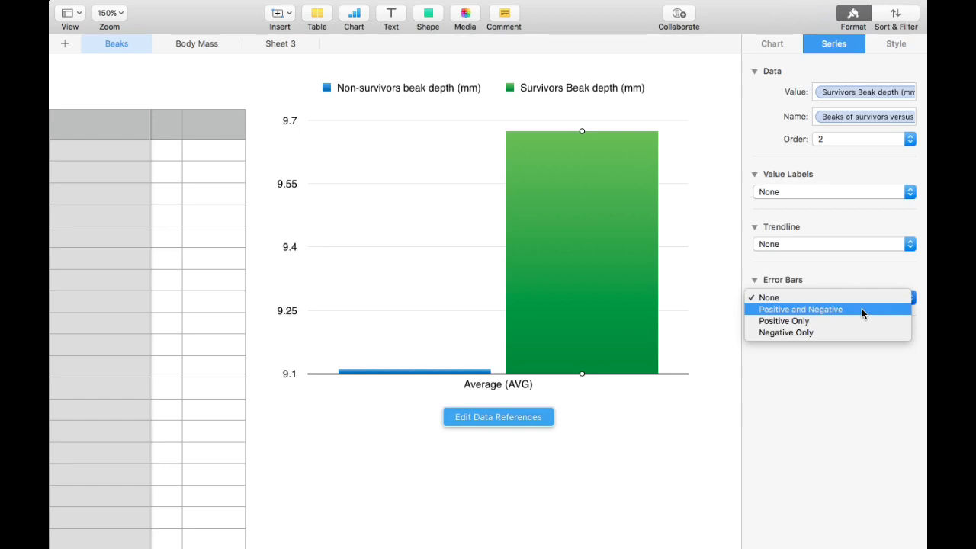
pyautogui.click(864, 310)
pyautogui.click(872, 319)
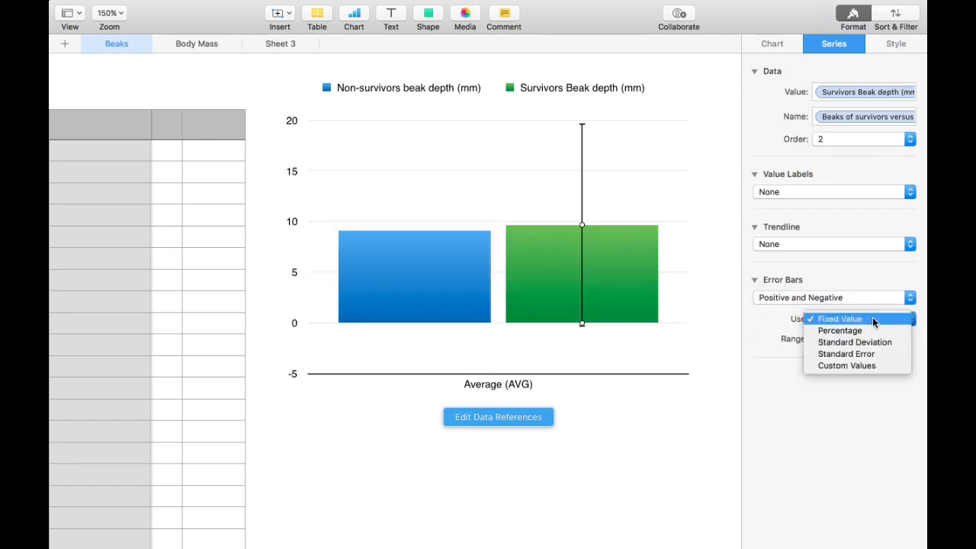
pyautogui.click(861, 366)
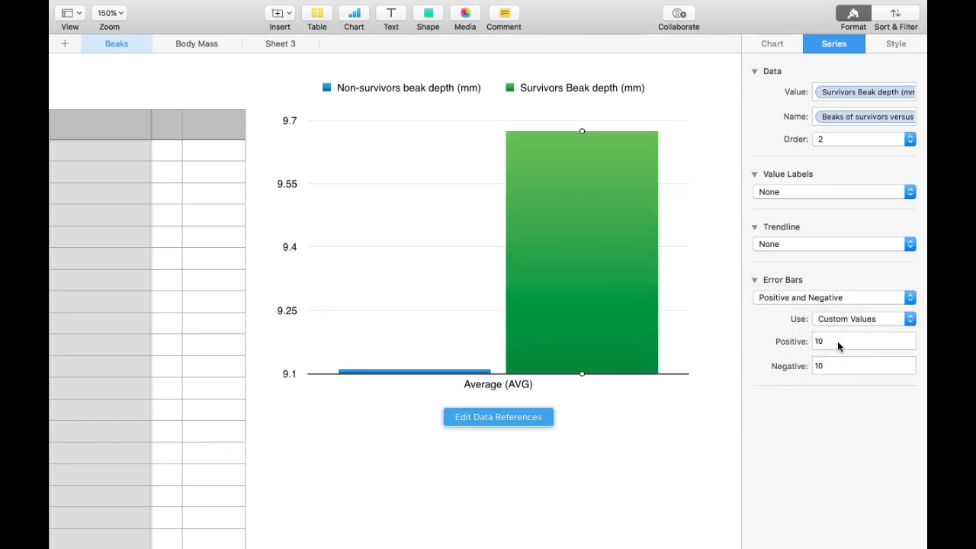
# - Set the survivors' positive and negative error bar values to 0.12
pyautogui.click(838, 341)
pyautogui.write('0.12')
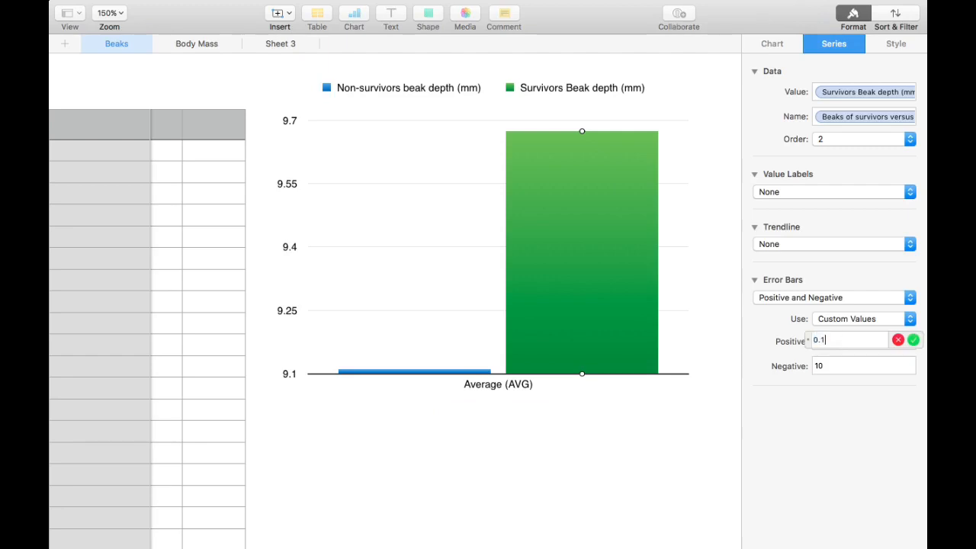
pyautogui.click(913, 343)
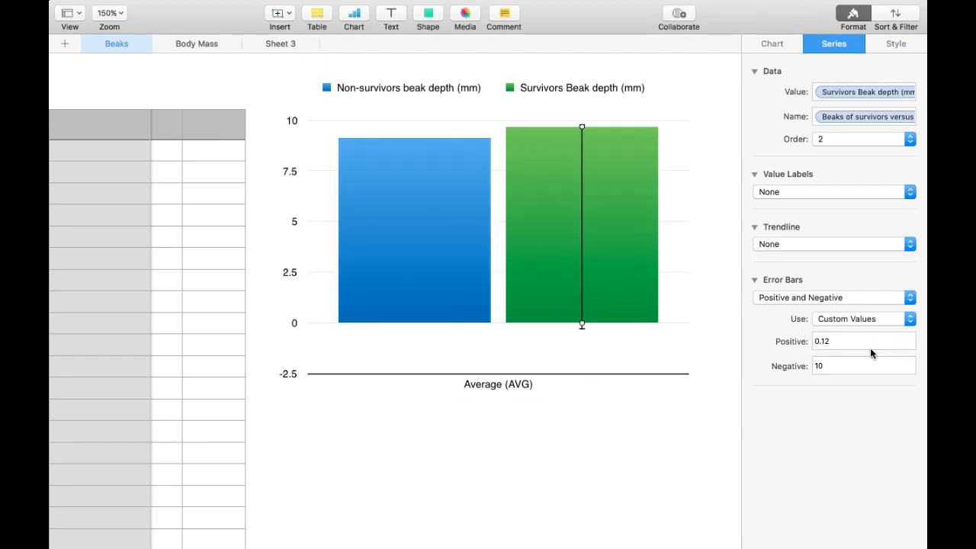
pyautogui.click(837, 366)
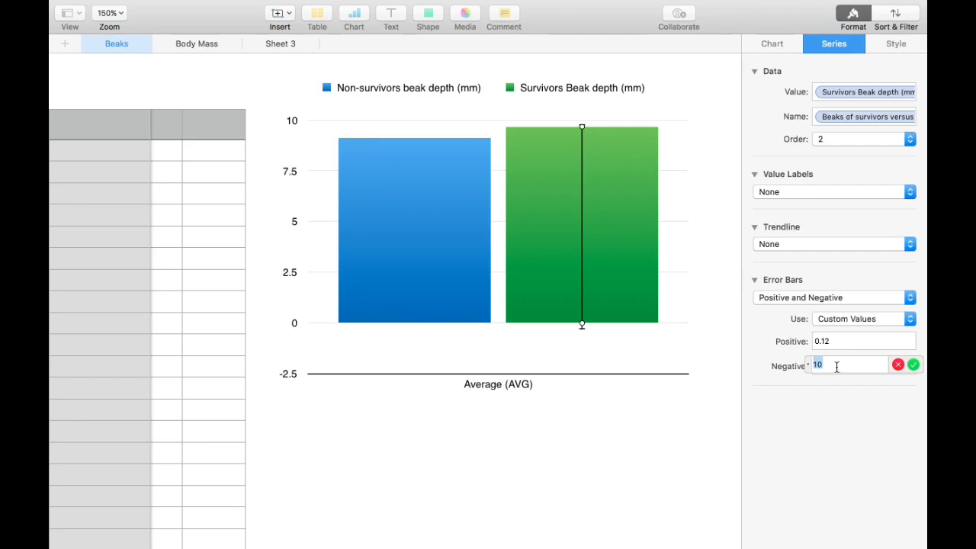
pyautogui.write('0.12')
pyautogui.click(913, 365)
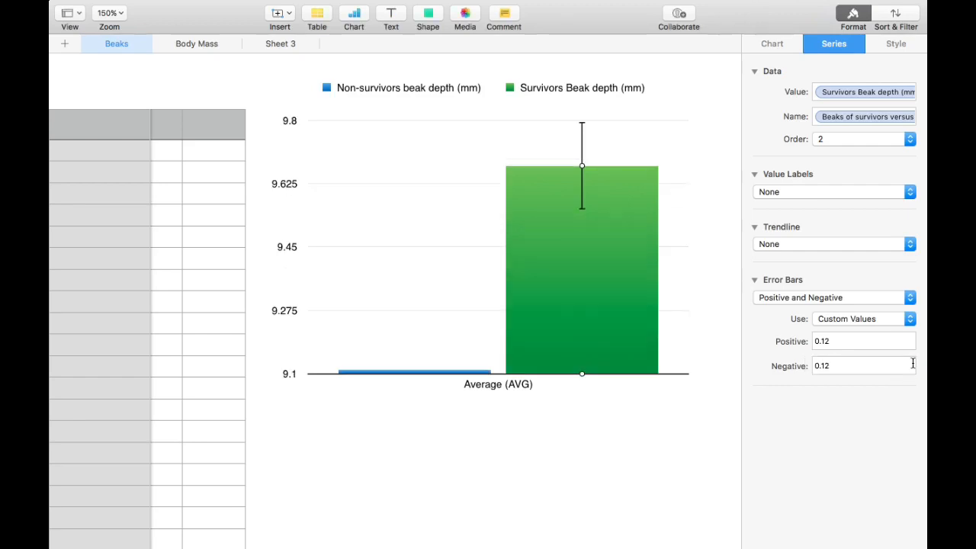
# - Add positive and negative error bars using custom values to the Non-survivors beak depth series
pyautogui.click(632, 430)
pyautogui.click(416, 374)
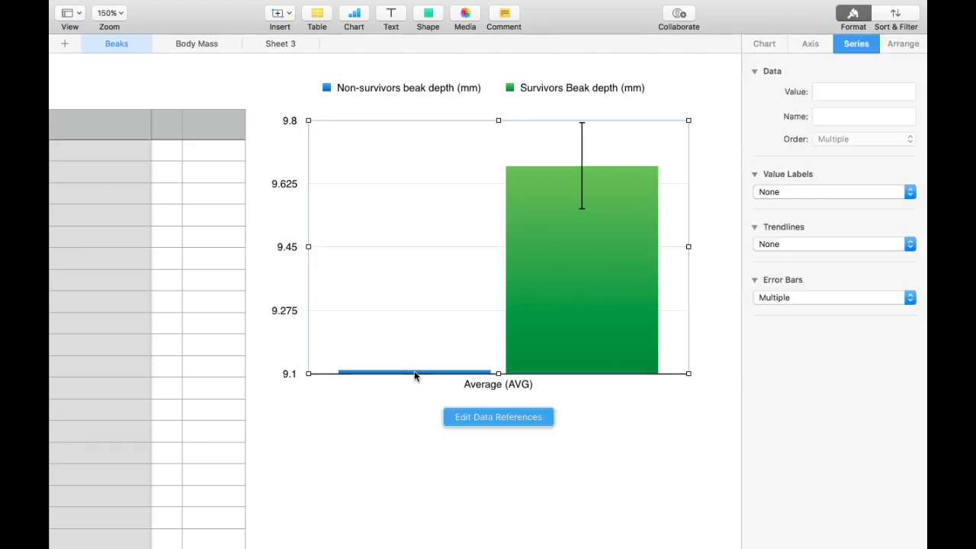
pyautogui.click(414, 371)
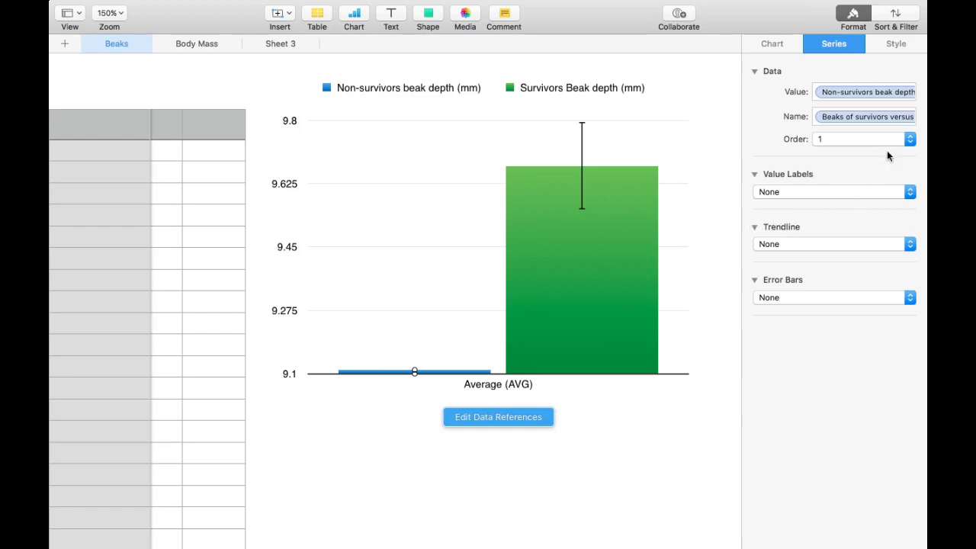
pyautogui.click(815, 297)
pyautogui.click(814, 308)
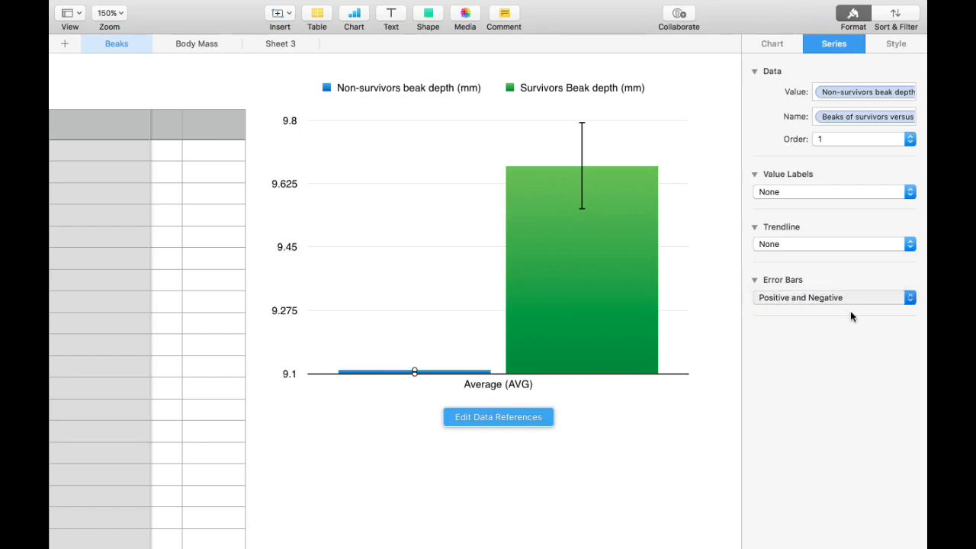
pyautogui.click(857, 319)
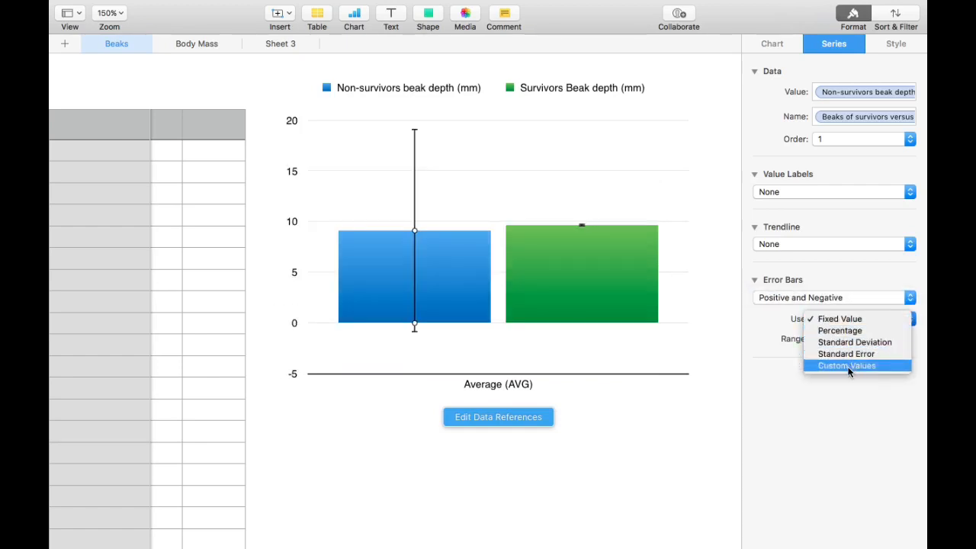
pyautogui.click(851, 366)
# - Set the non-survivors' positive and negative error bar values to 0.12
pyautogui.click(844, 345)
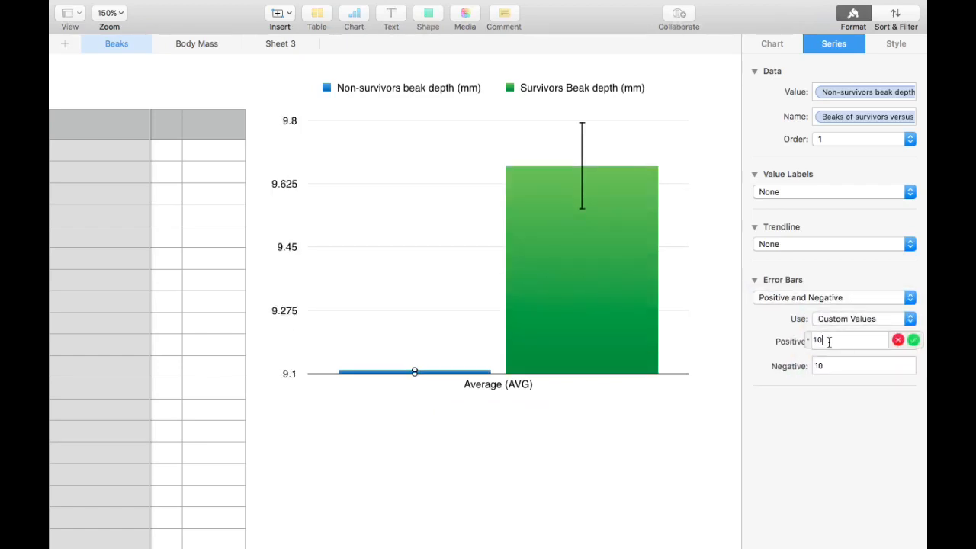
pyautogui.press('BackSpace')
pyautogui.press('BackSpace')
pyautogui.write('0.12')
pyautogui.click(914, 340)
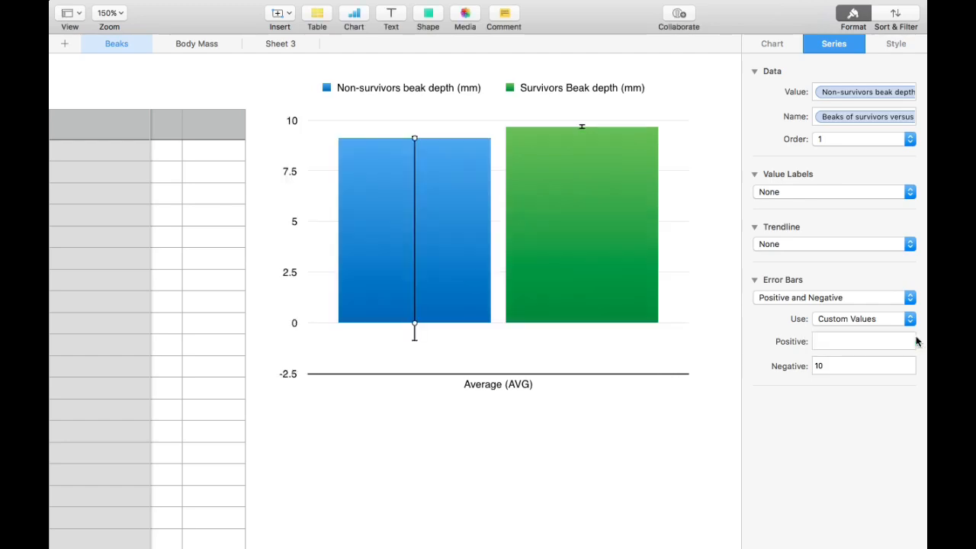
pyautogui.click(836, 365)
pyautogui.write('0.1')
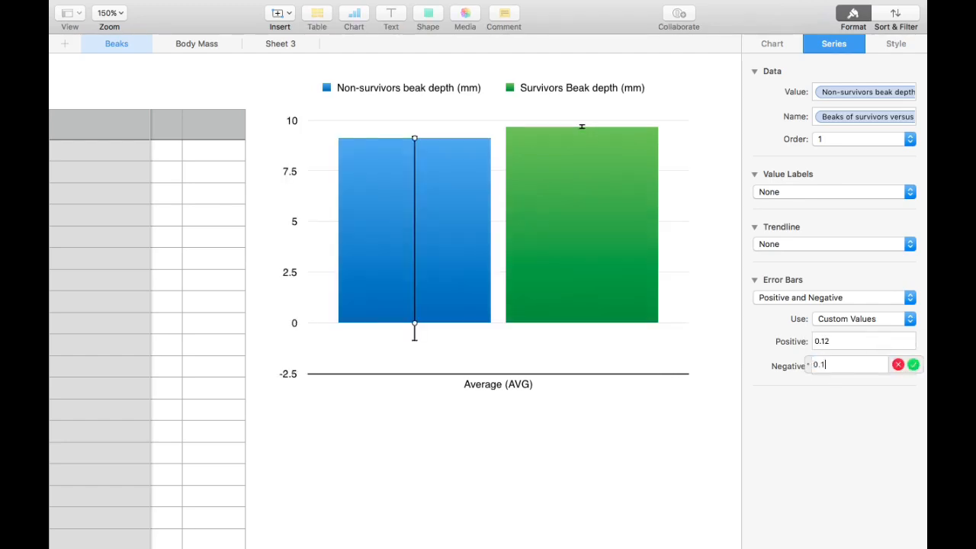
pyautogui.write('2')
pyautogui.click(914, 365)
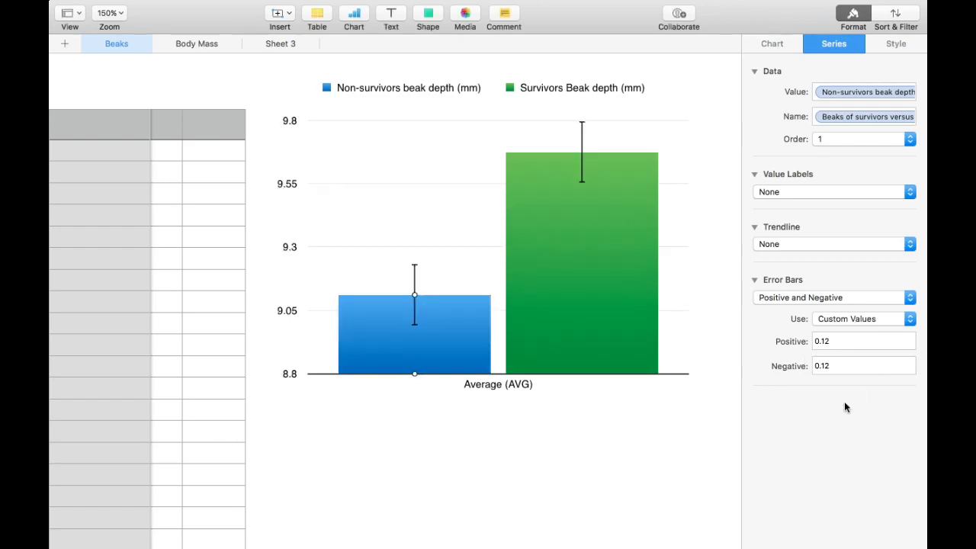